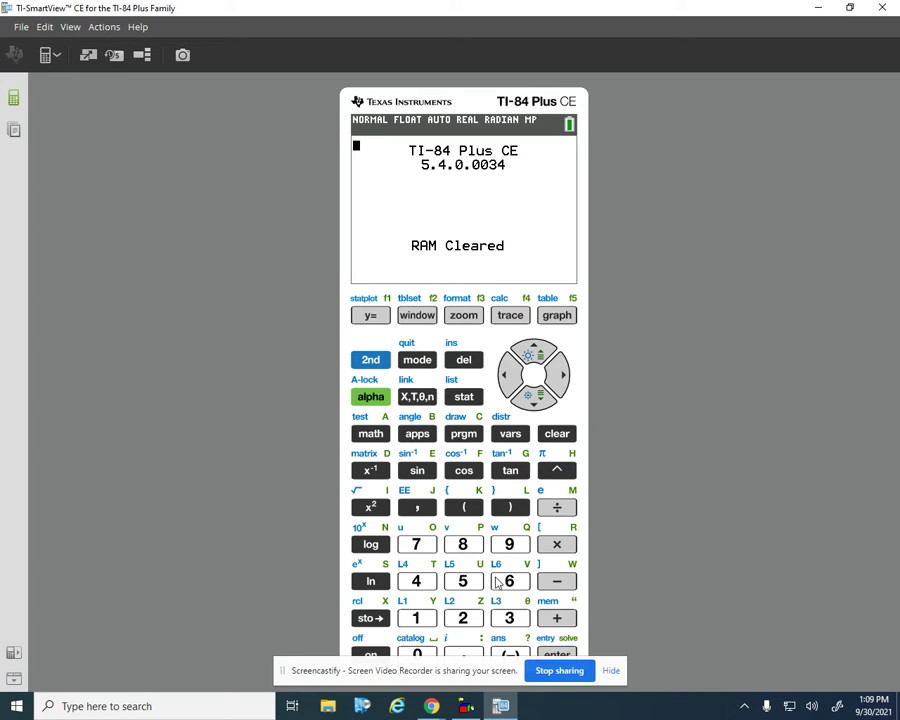
# - Enter Y1 = 4X-5 in the Y= function list
pyautogui.click(369, 316)
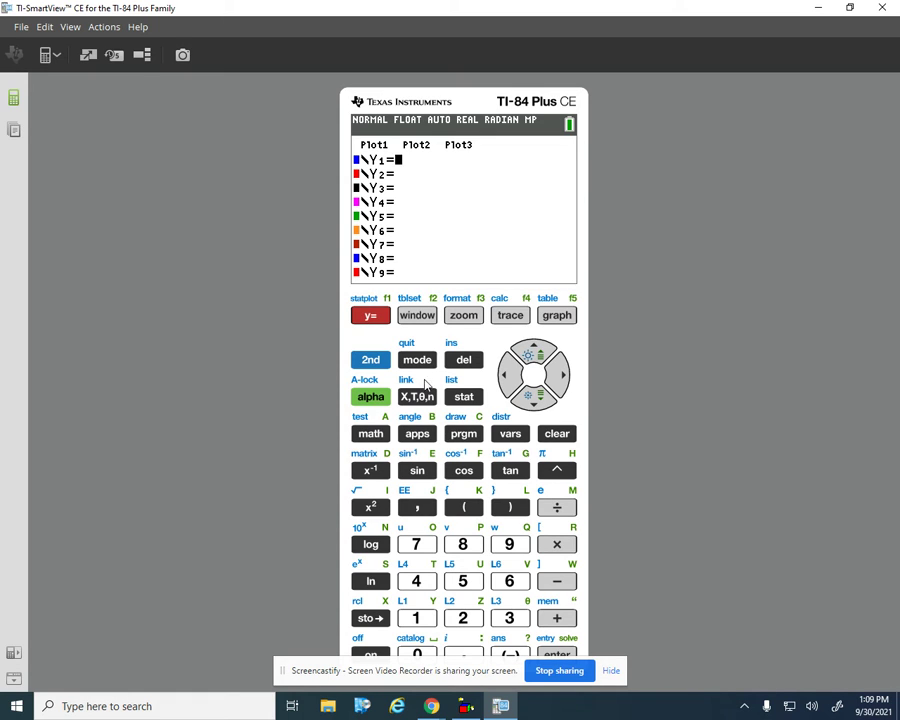
pyautogui.click(414, 584)
pyautogui.click(417, 397)
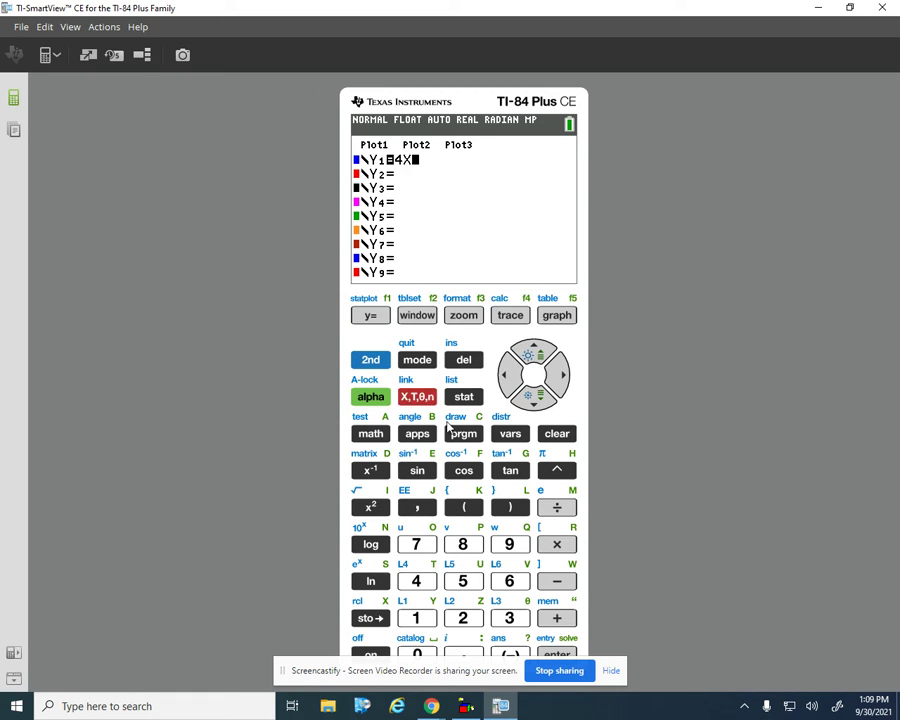
pyautogui.click(556, 581)
pyautogui.click(462, 581)
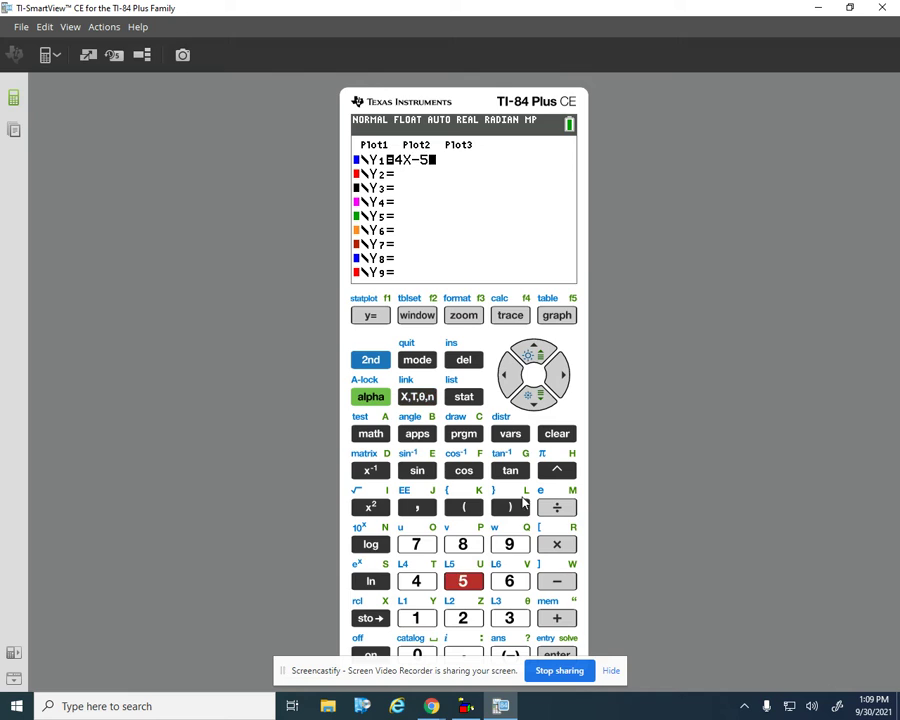
# - Enter Y2 = 2X²-5X-10 on the next line
pyautogui.click(534, 400)
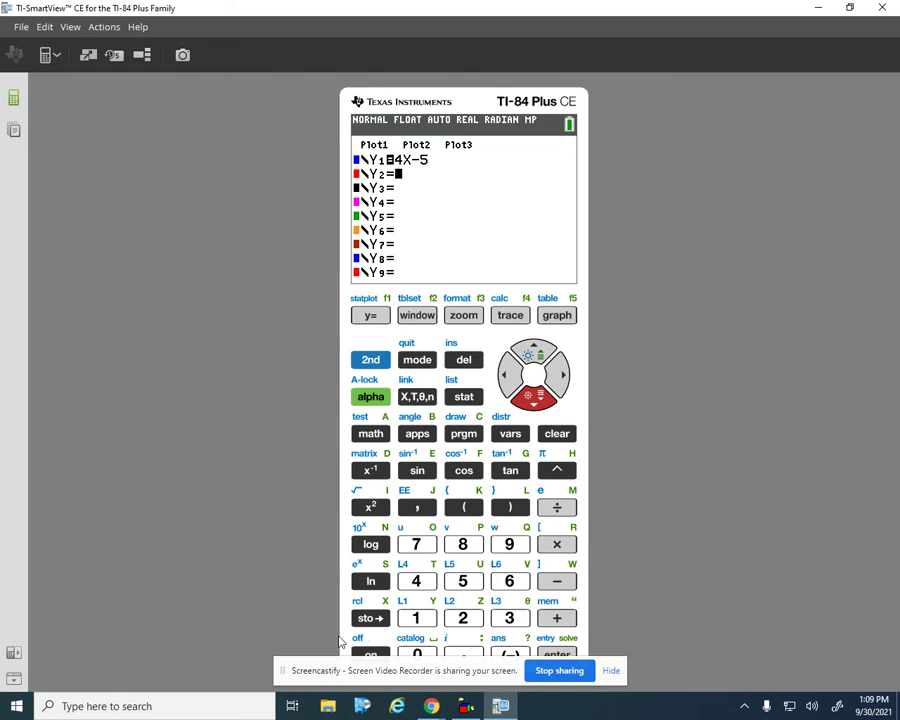
pyautogui.press('2')
pyautogui.click(417, 397)
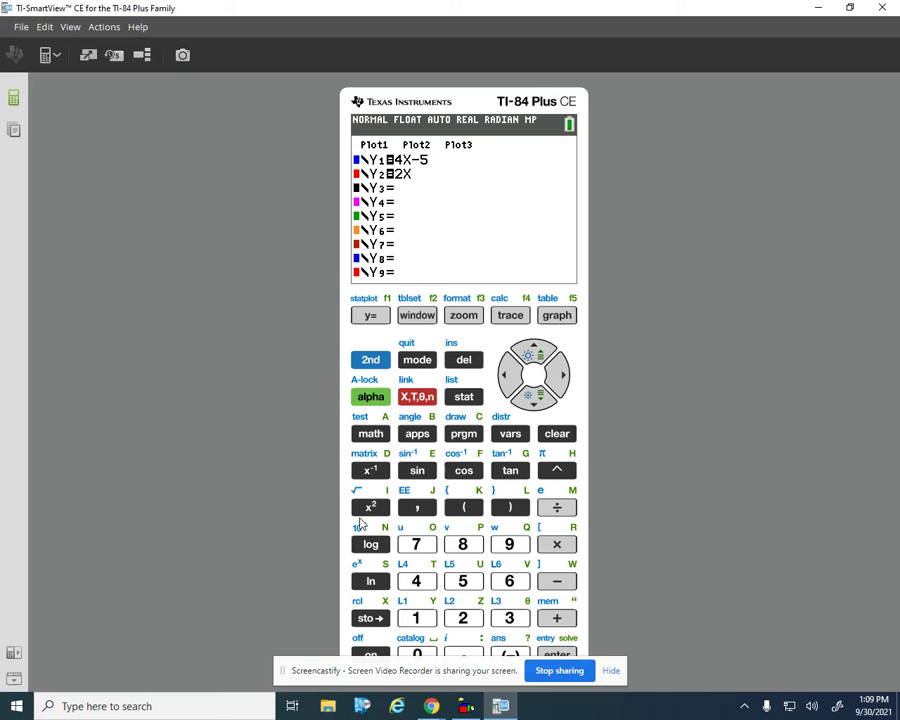
pyautogui.click(370, 507)
pyautogui.click(566, 584)
pyautogui.click(458, 582)
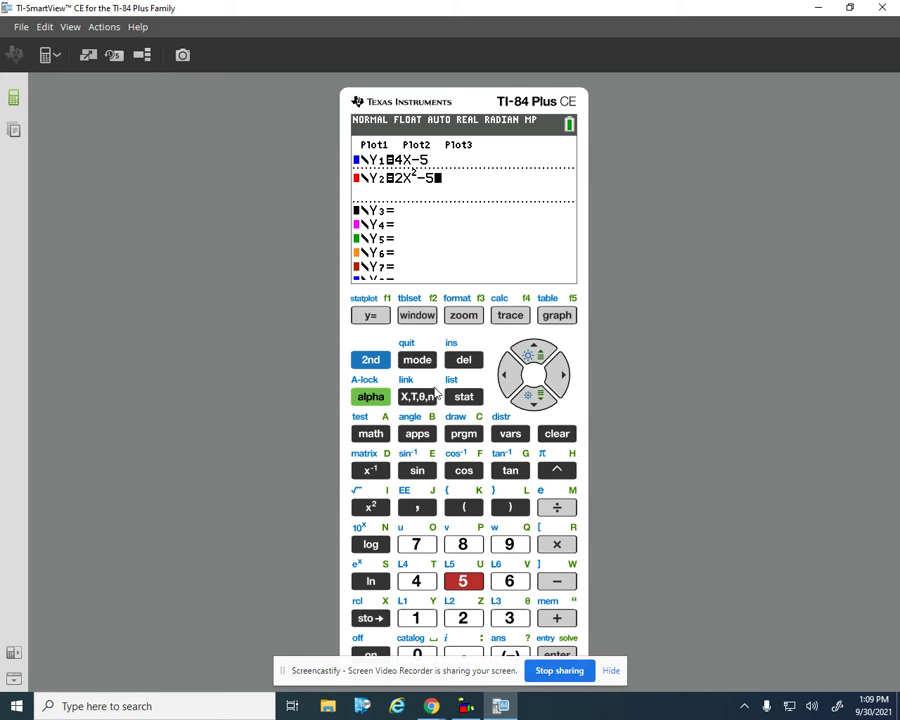
pyautogui.click(430, 398)
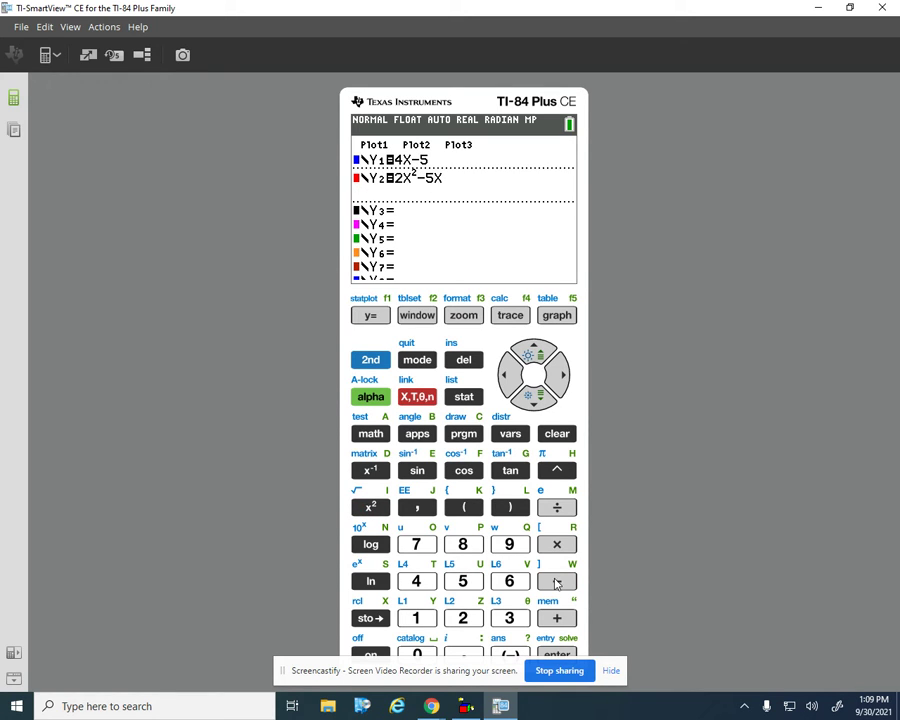
pyautogui.click(557, 582)
pyautogui.click(416, 618)
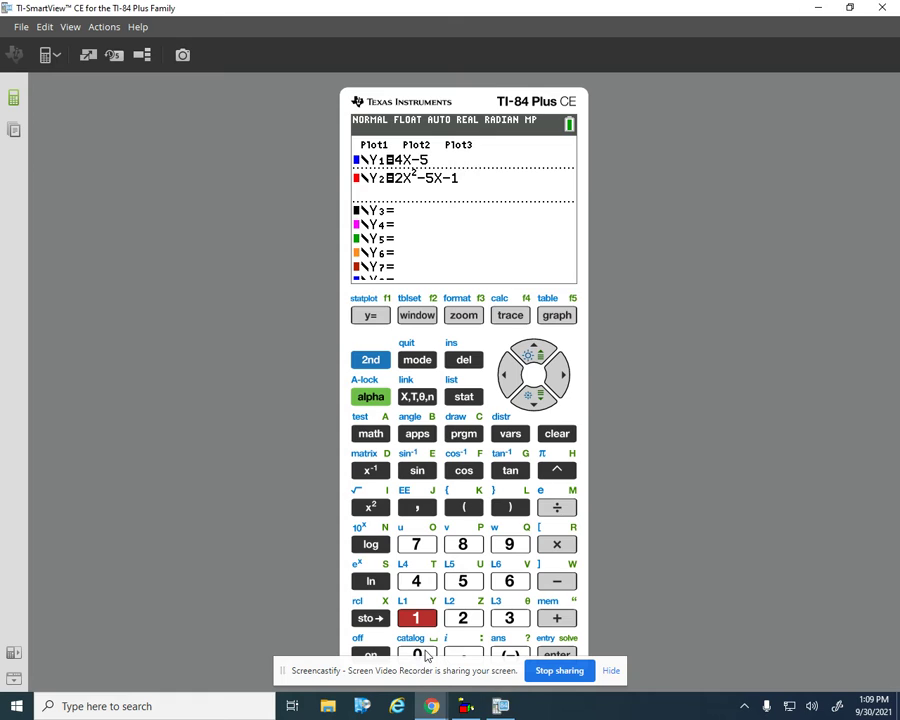
pyautogui.click(424, 653)
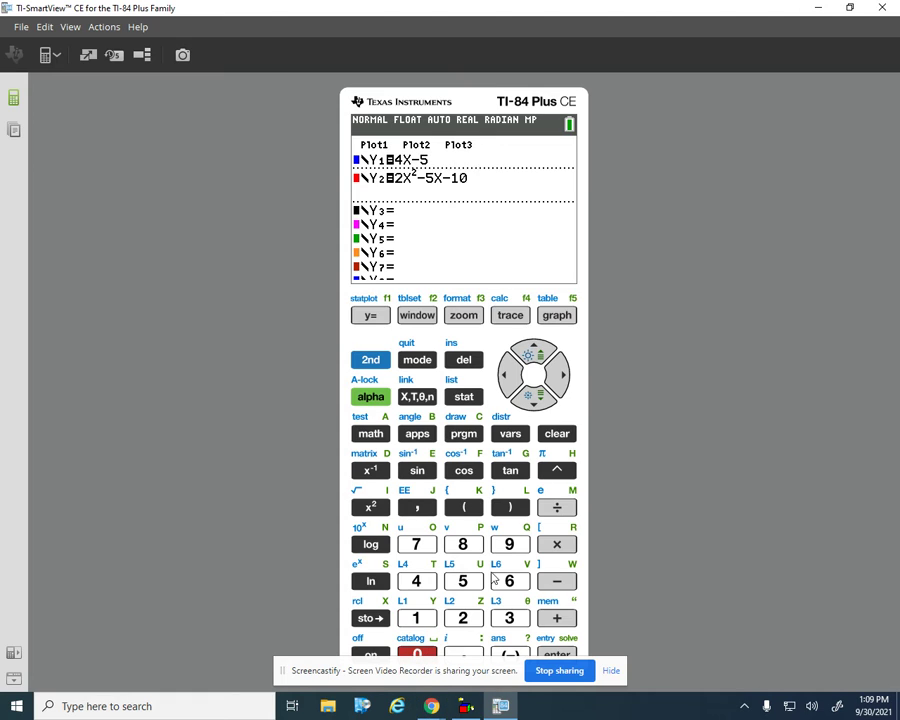
# - Graph both functions, then set the window to Ymin -20 and Ymax 20 and regraph
pyautogui.click(557, 316)
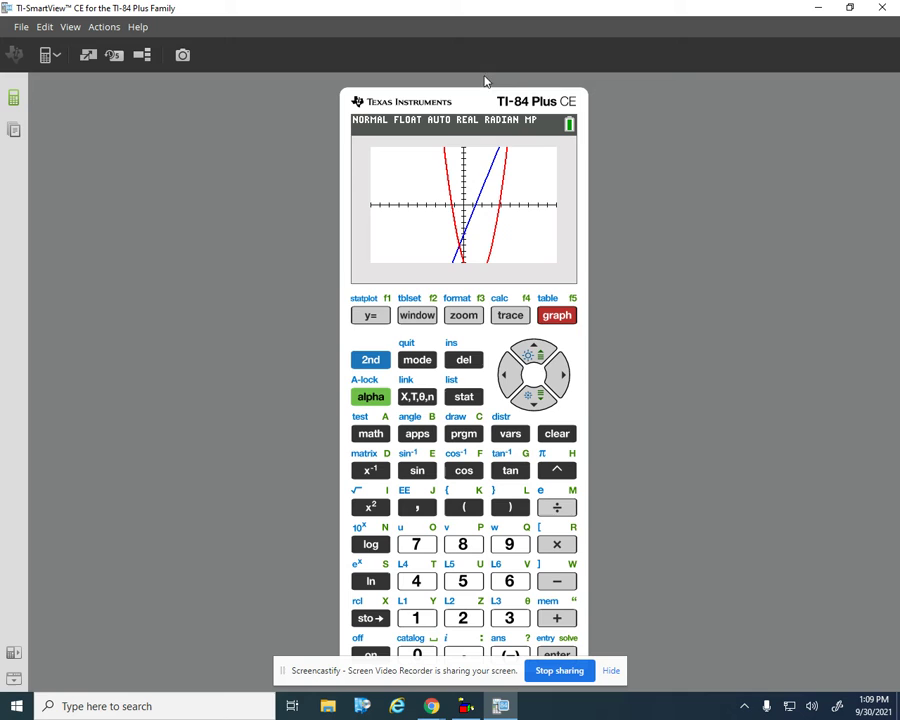
pyautogui.click(425, 315)
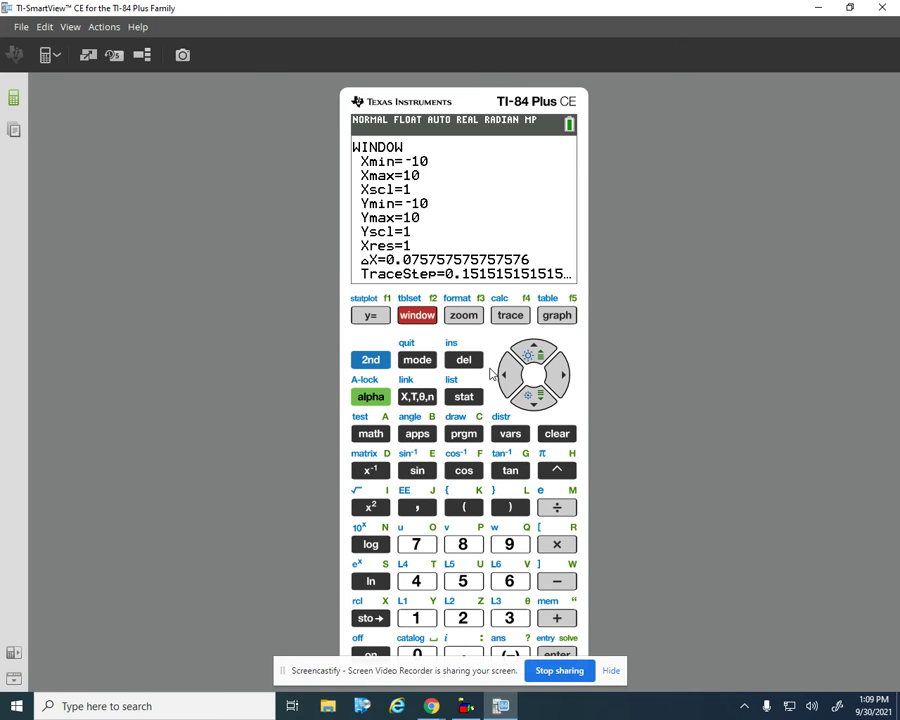
pyautogui.click(531, 398)
pyautogui.click(531, 398)
pyautogui.click(531, 398)
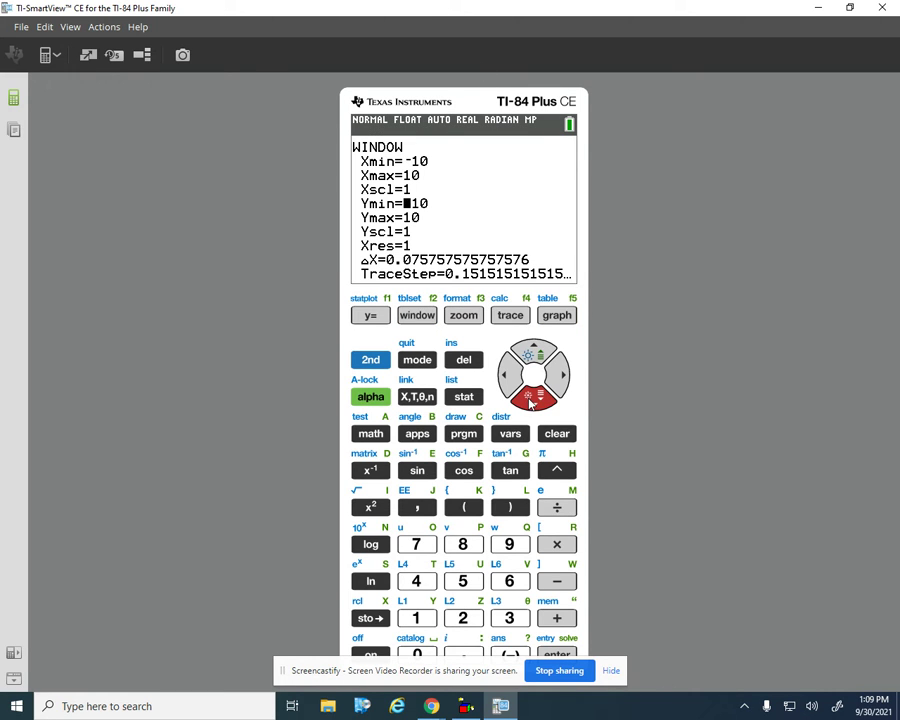
pyautogui.click(509, 652)
pyautogui.click(463, 618)
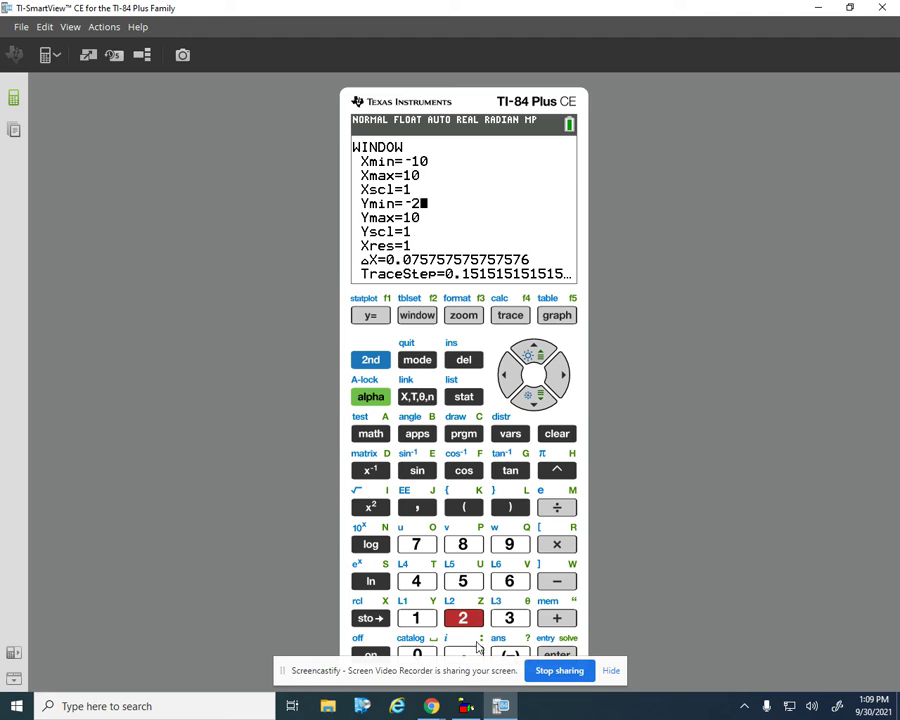
pyautogui.click(427, 655)
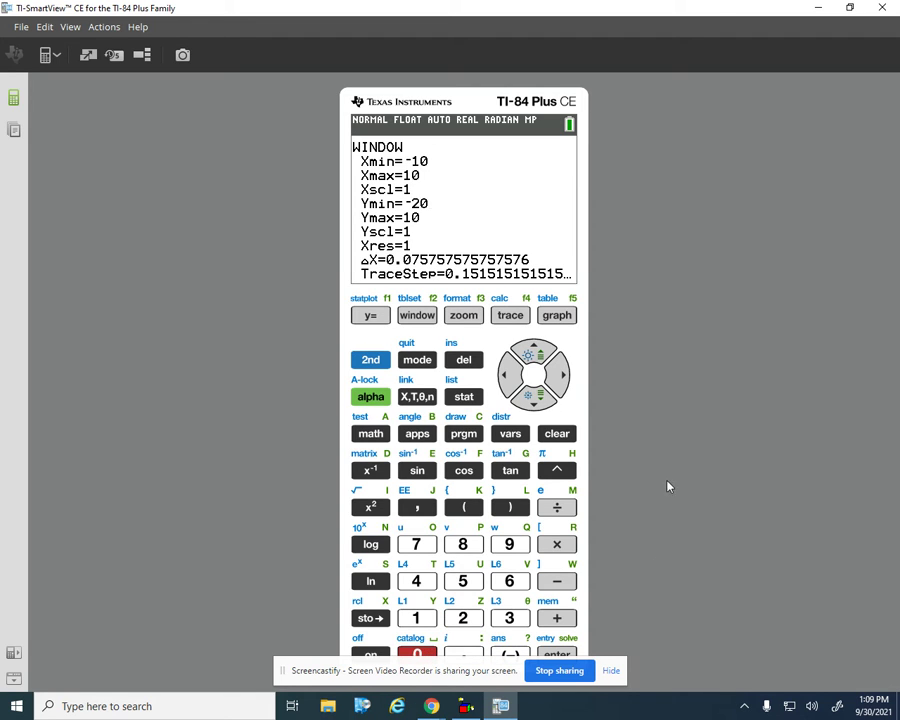
pyautogui.click(532, 398)
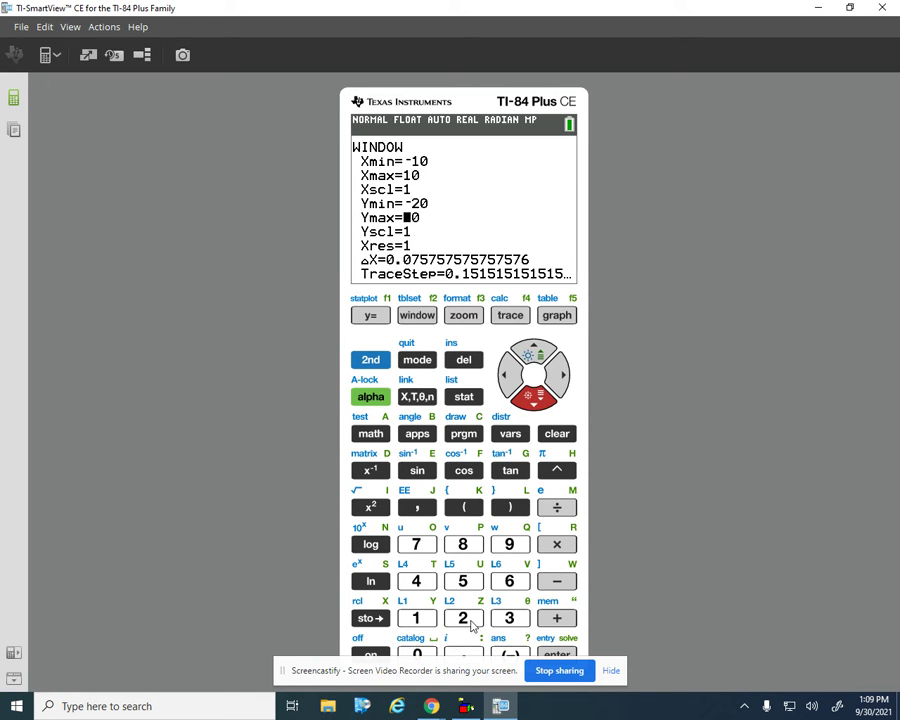
pyautogui.click(463, 618)
pyautogui.click(417, 652)
pyautogui.click(553, 315)
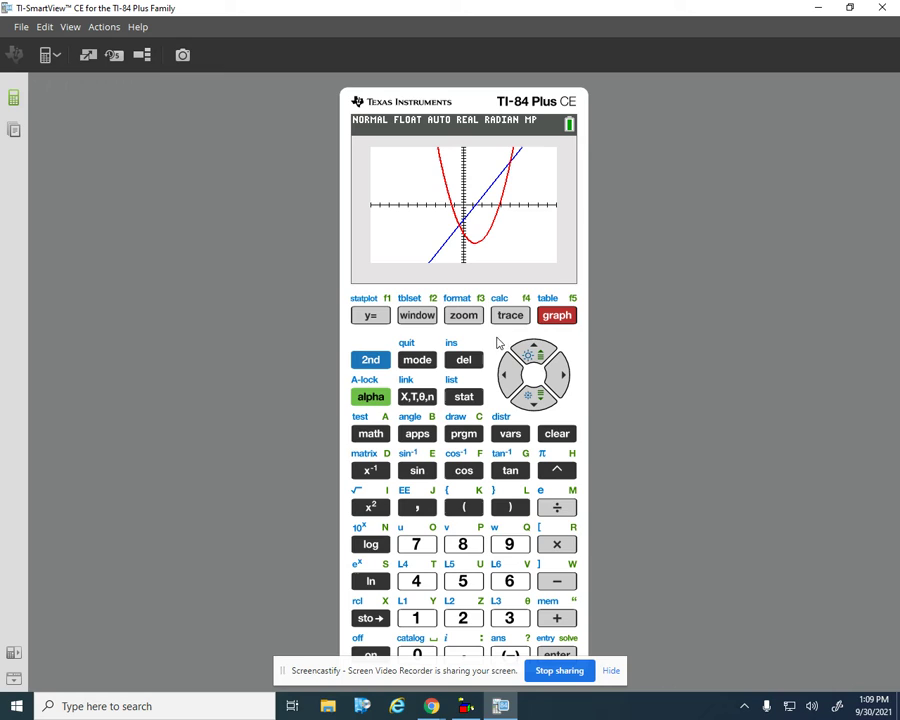
# - Start CALC 5:intersect and accept Y1 and Y2 as the first and second curves
pyautogui.click(379, 362)
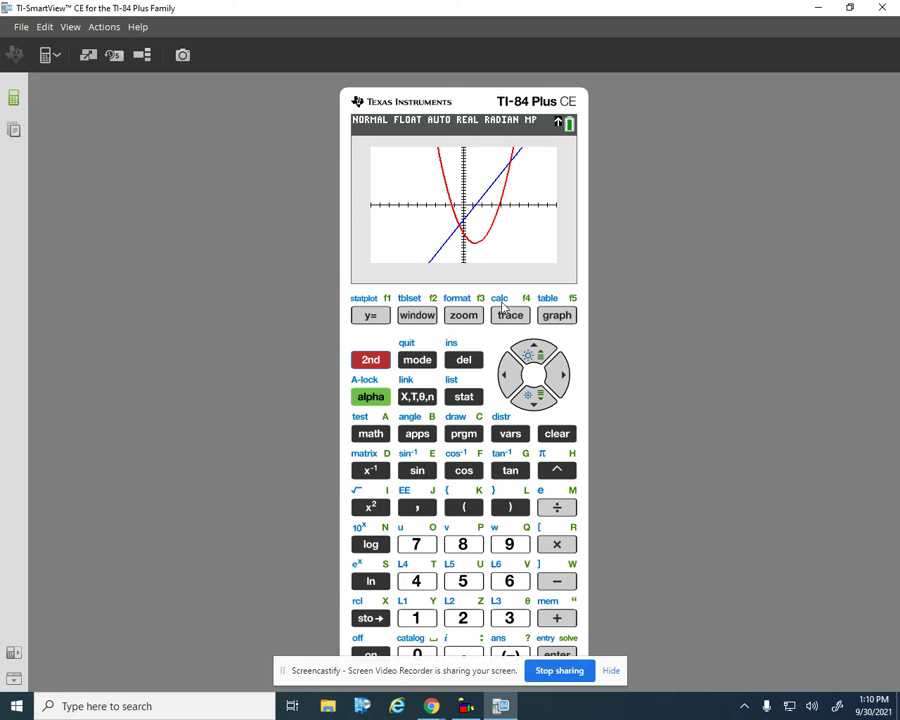
pyautogui.click(509, 316)
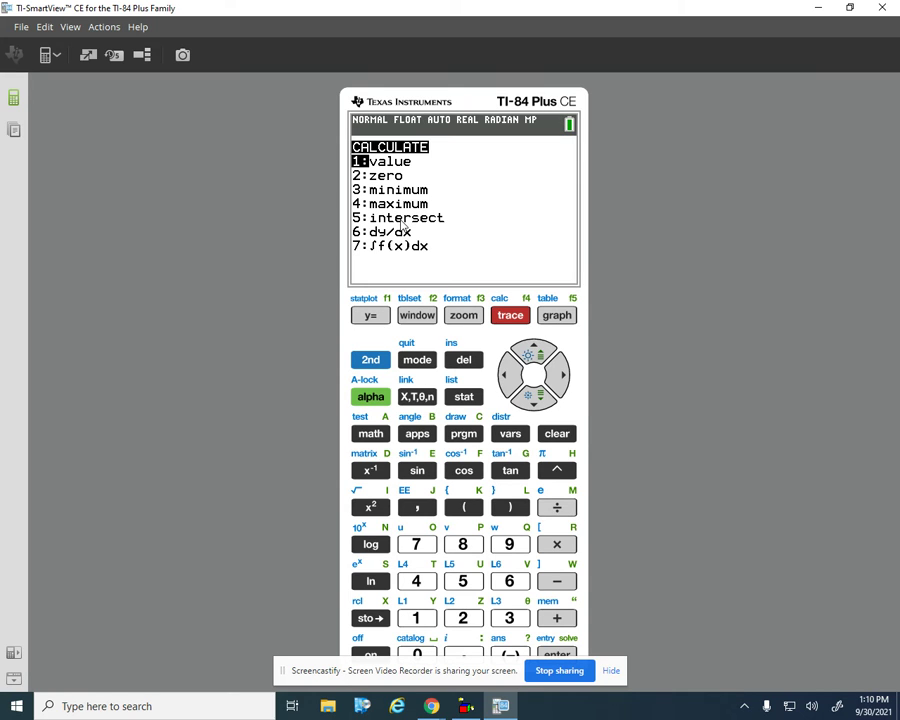
pyautogui.click(462, 581)
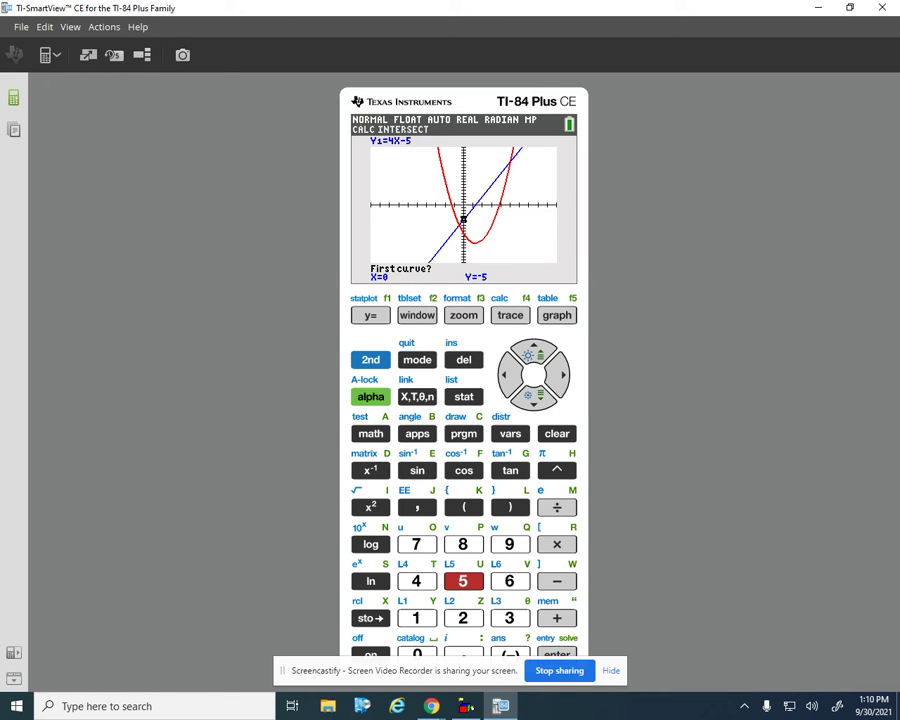
pyautogui.click(550, 655)
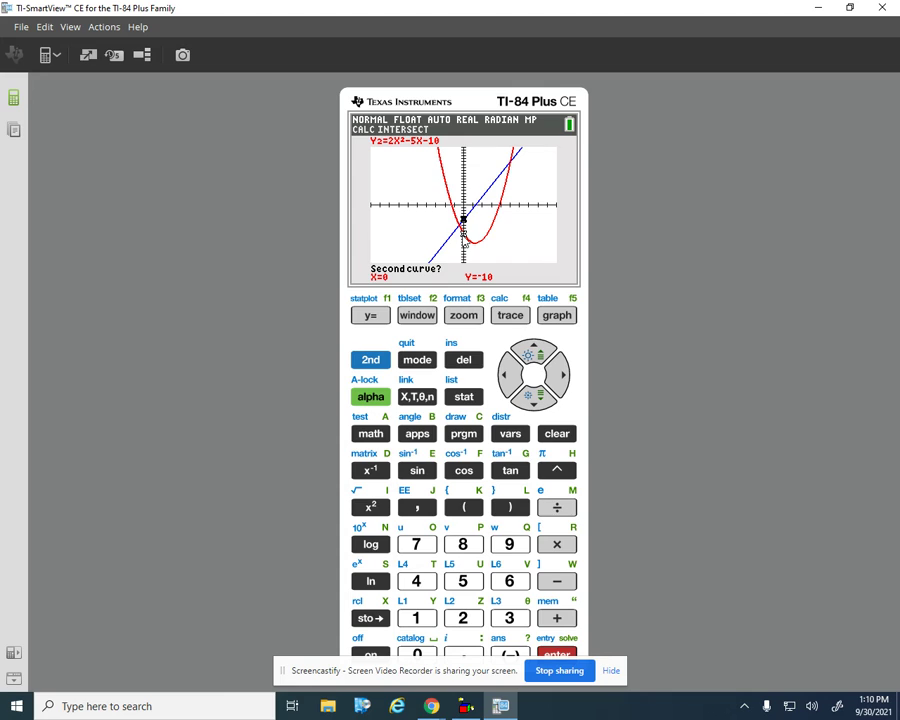
pyautogui.click(571, 655)
# - Move the guess left toward the crossing and compute the intersection X=-0.5, Y=-7
pyautogui.click(505, 378)
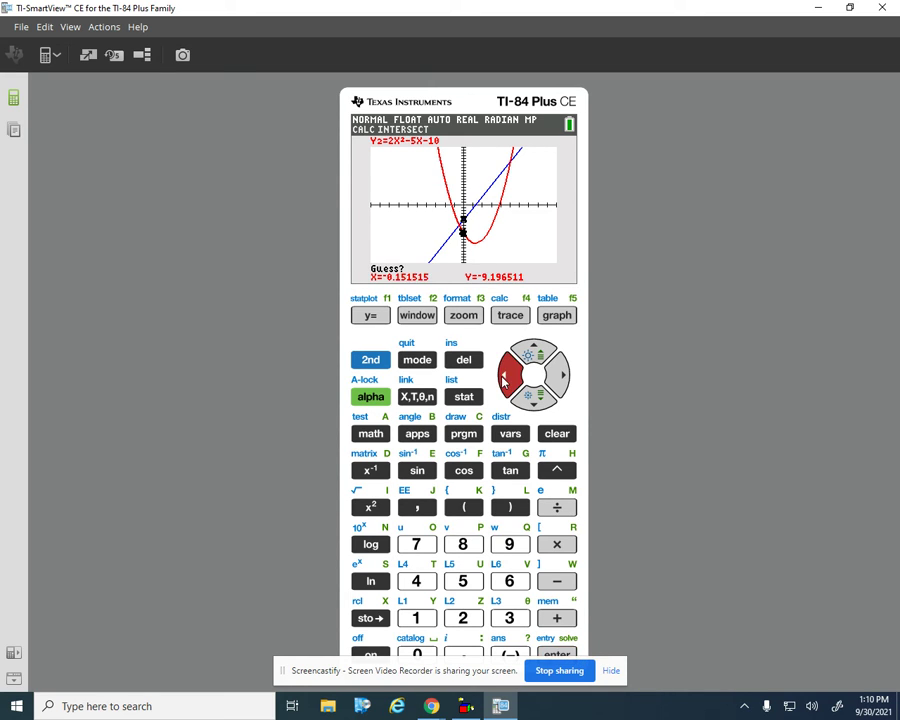
pyautogui.click(505, 378)
pyautogui.click(505, 378)
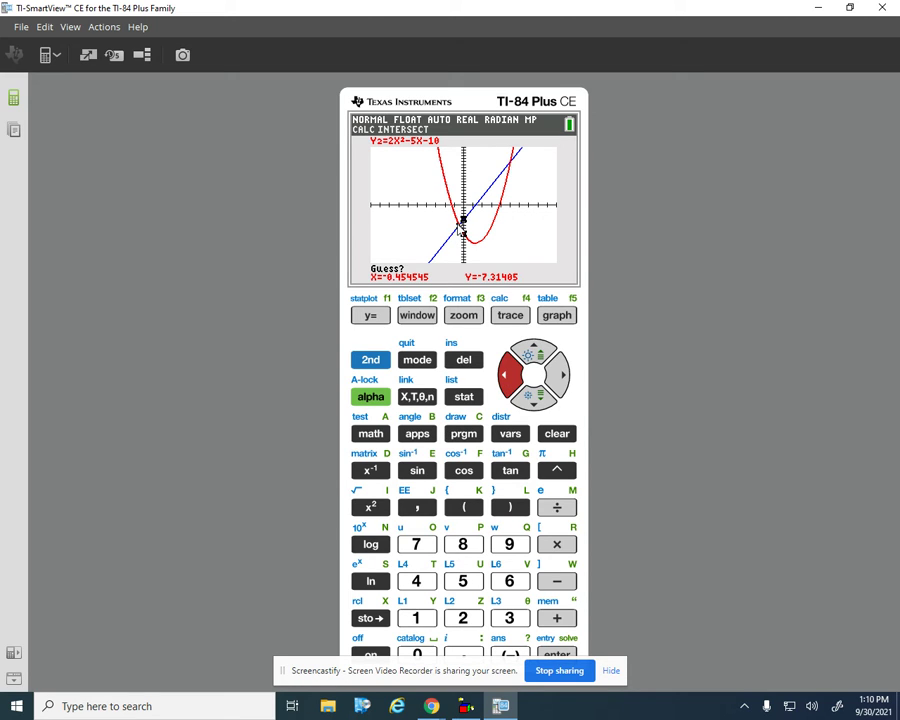
pyautogui.click(549, 656)
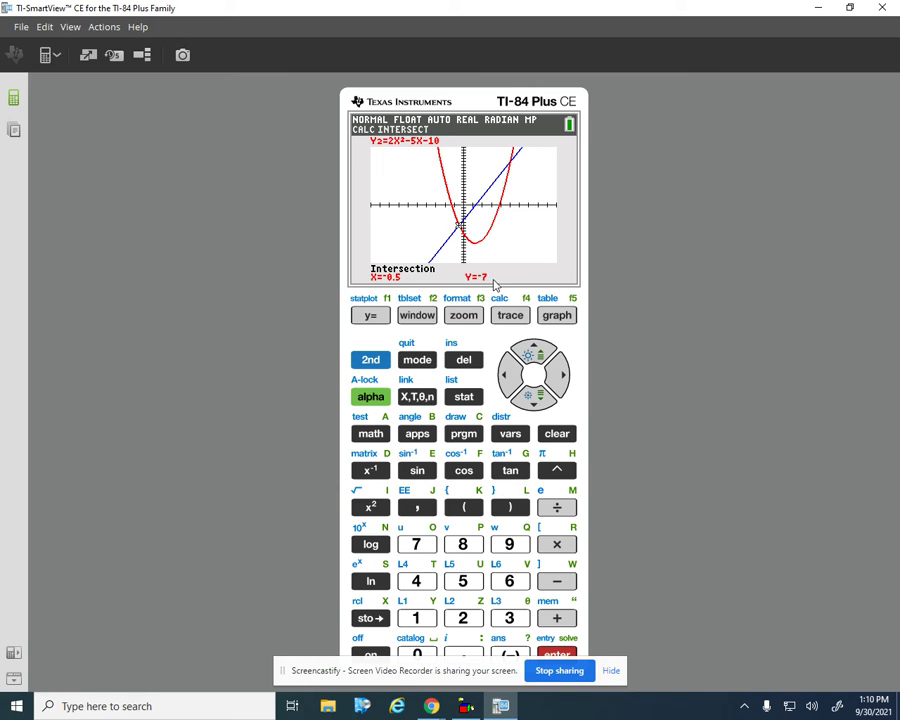
# - Define Y3 = 5X-2 and graph all three functions
pyautogui.click(370, 315)
pyautogui.click(531, 401)
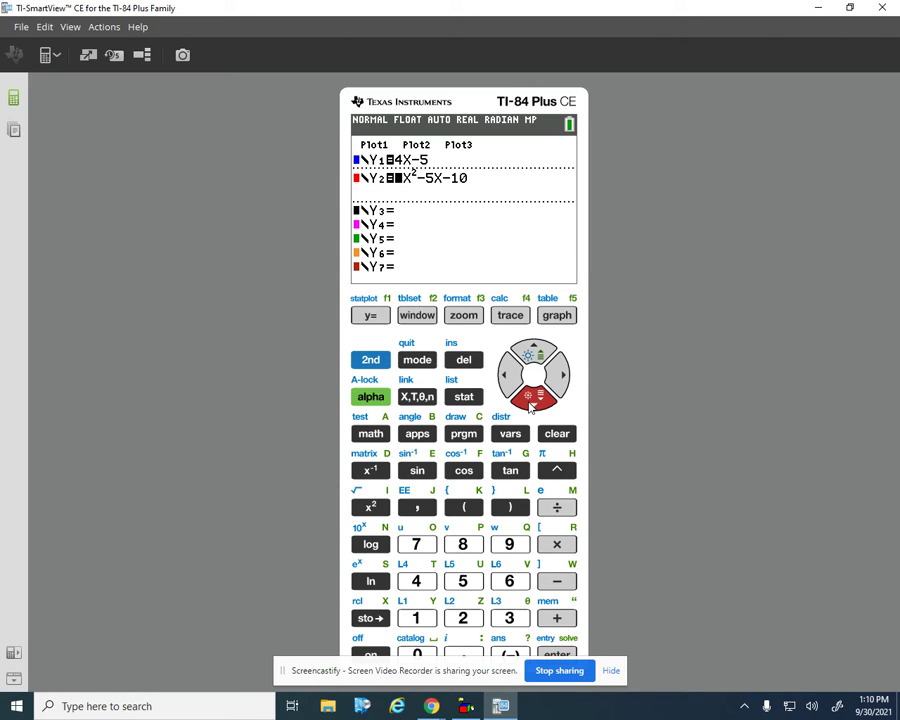
pyautogui.click(531, 401)
pyautogui.click(462, 581)
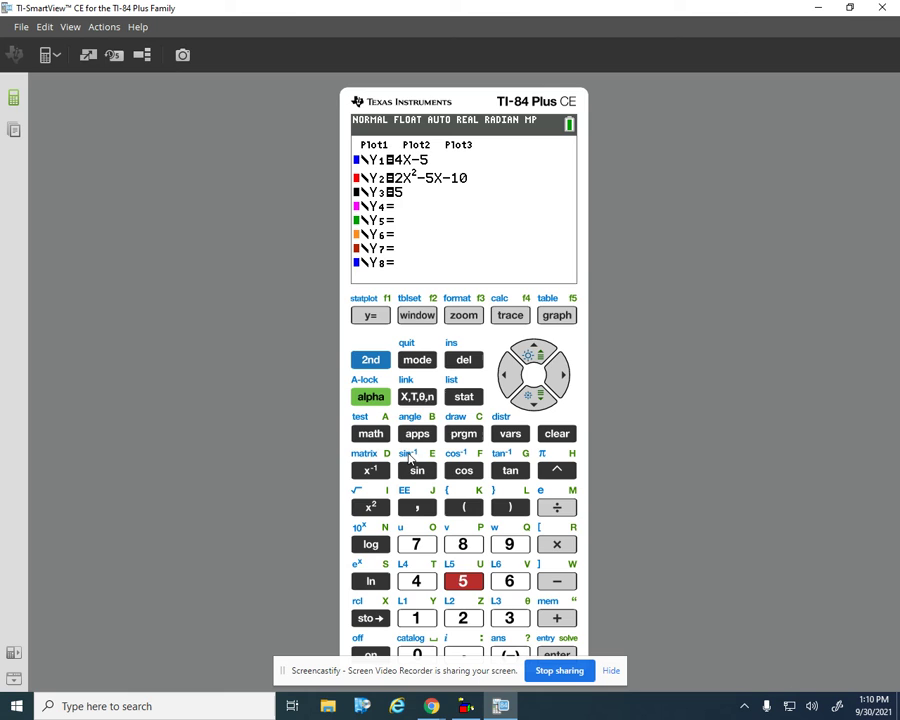
pyautogui.click(417, 396)
pyautogui.click(557, 581)
pyautogui.click(462, 618)
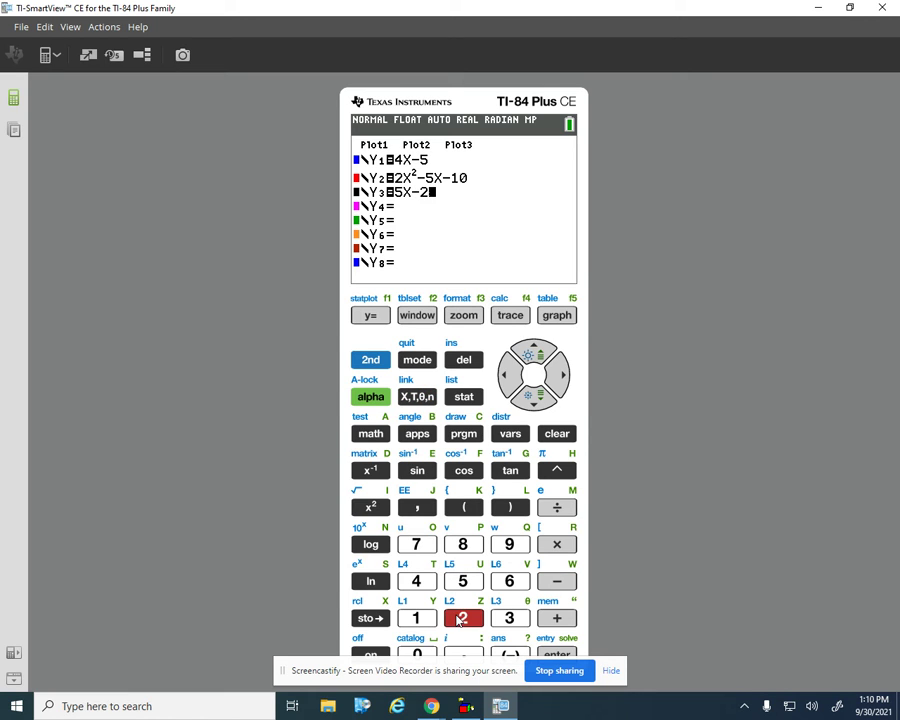
pyautogui.click(557, 315)
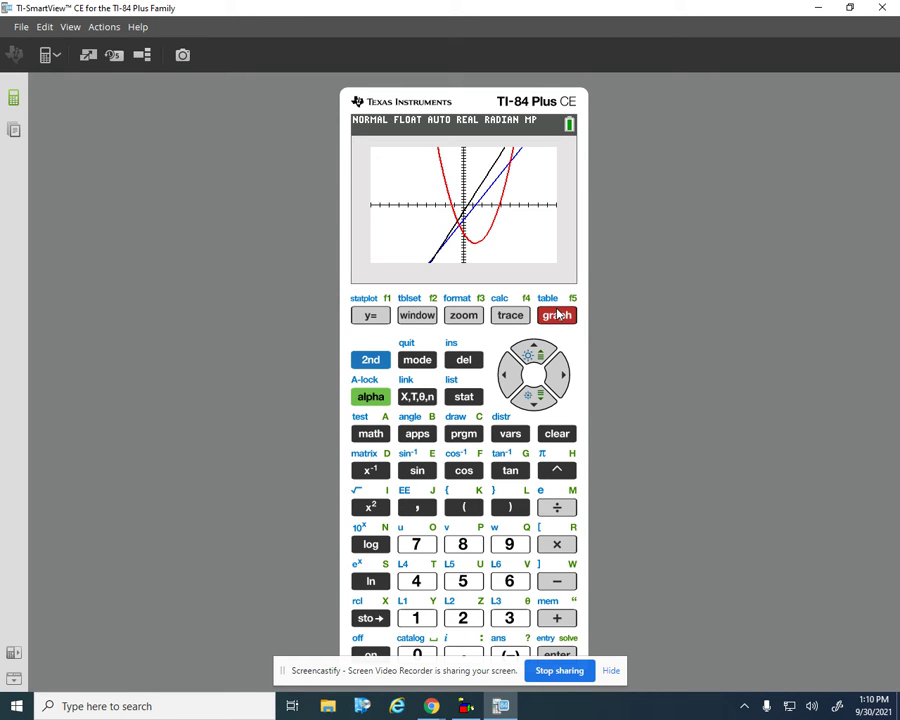
# - Run intersect, choosing Y1 = 4X-5 as first curve and the parabola as second
pyautogui.press('shift')
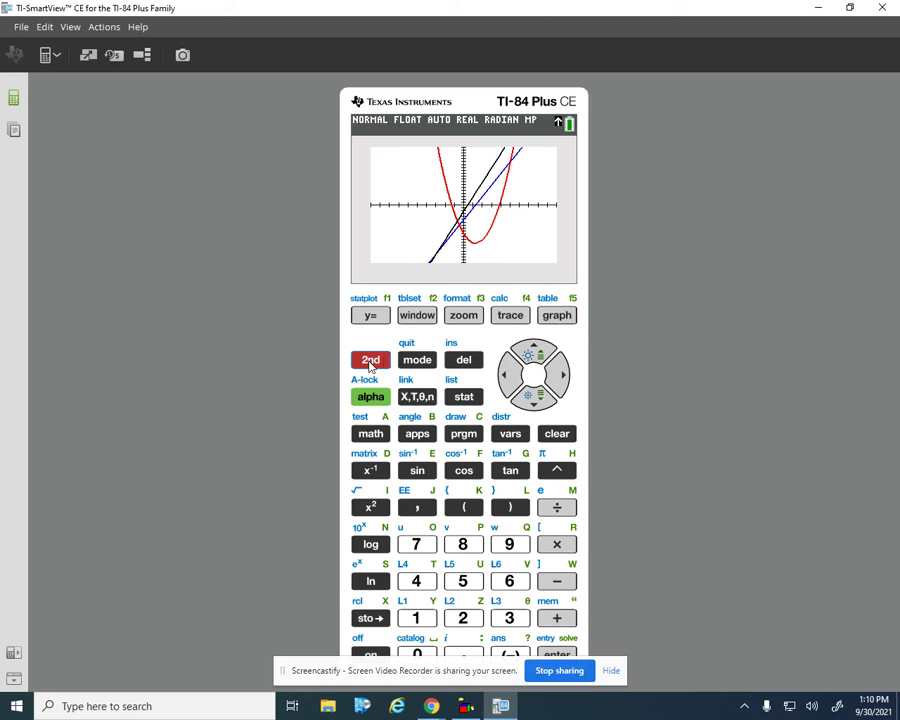
pyautogui.click(519, 314)
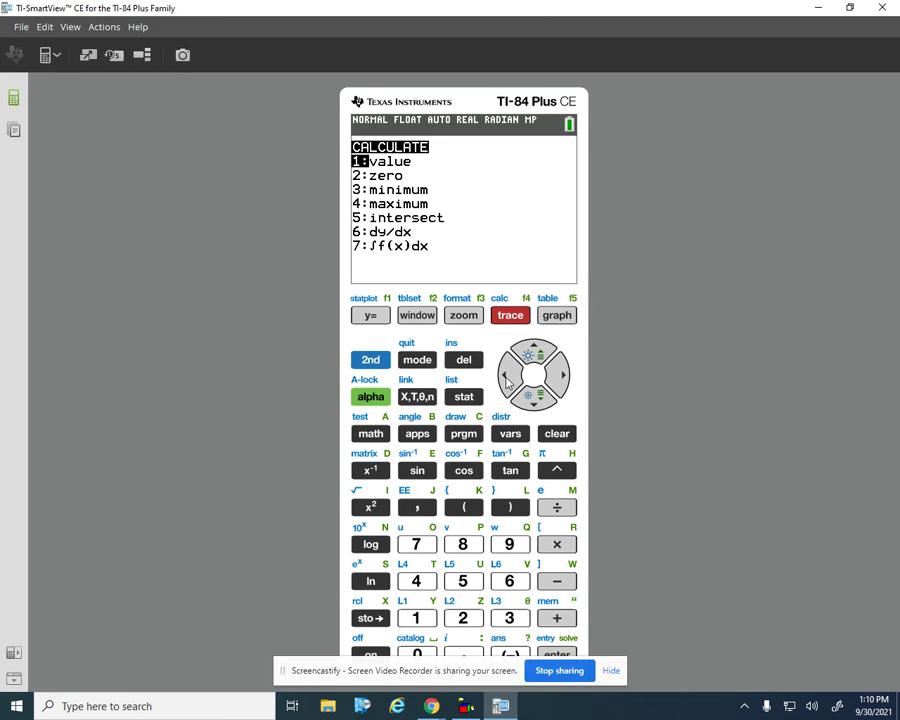
pyautogui.click(462, 581)
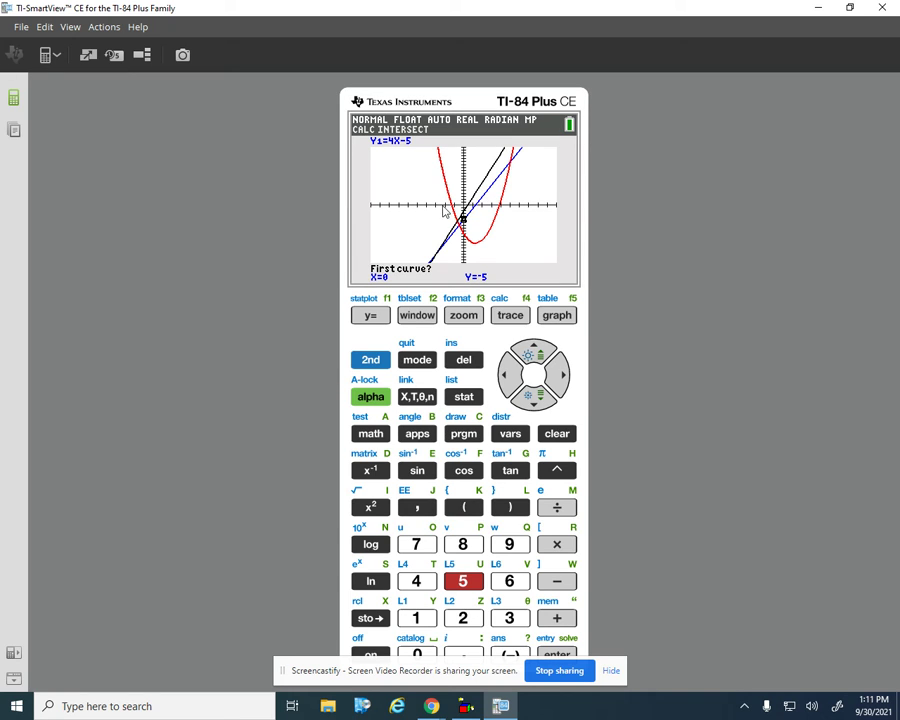
pyautogui.click(525, 355)
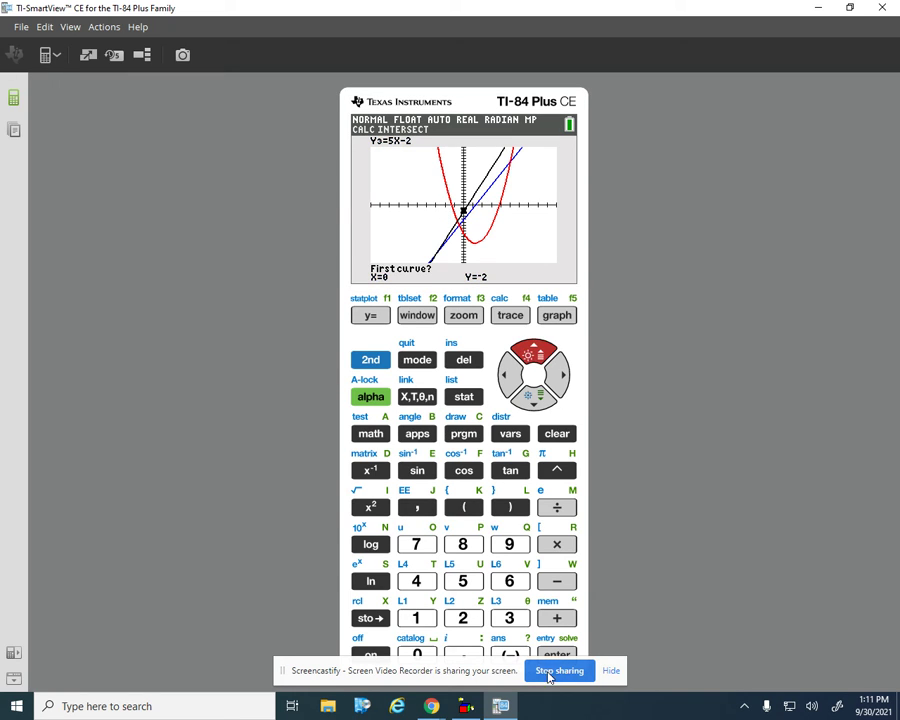
pyautogui.press('Return')
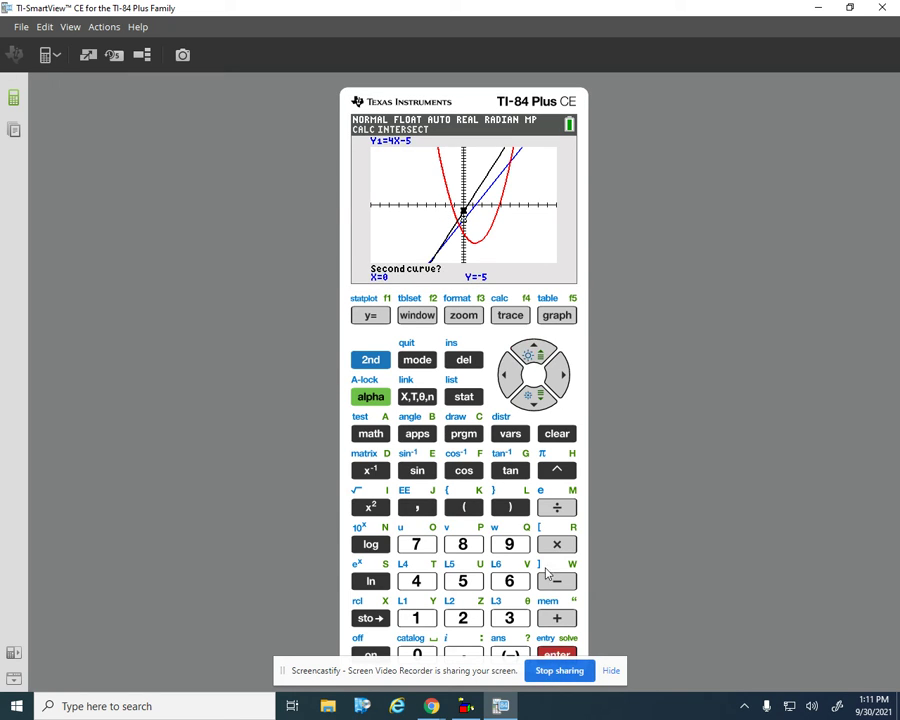
pyautogui.click(533, 395)
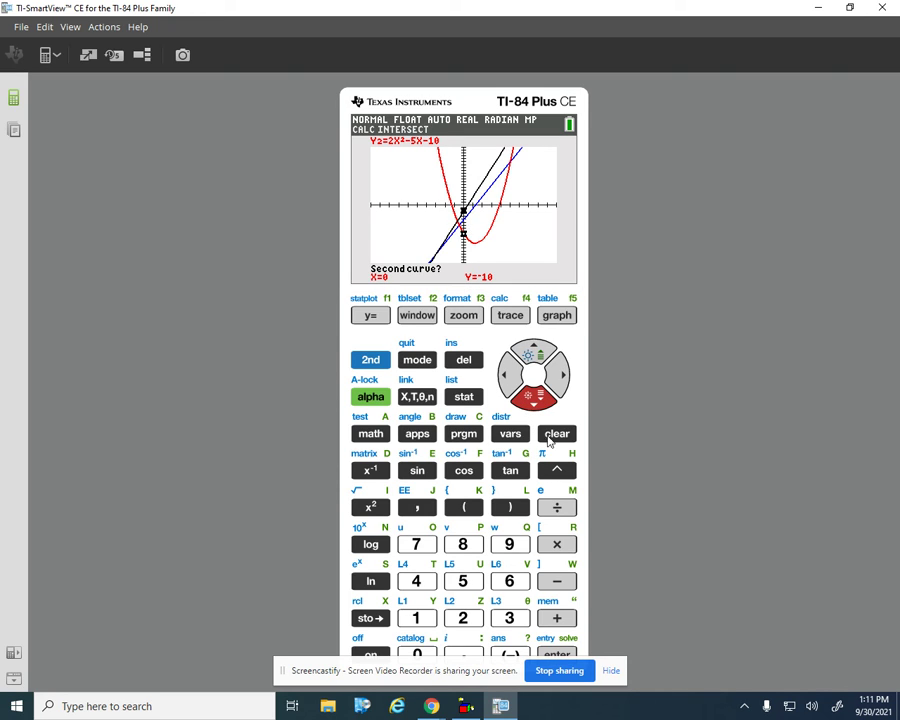
pyautogui.click(557, 654)
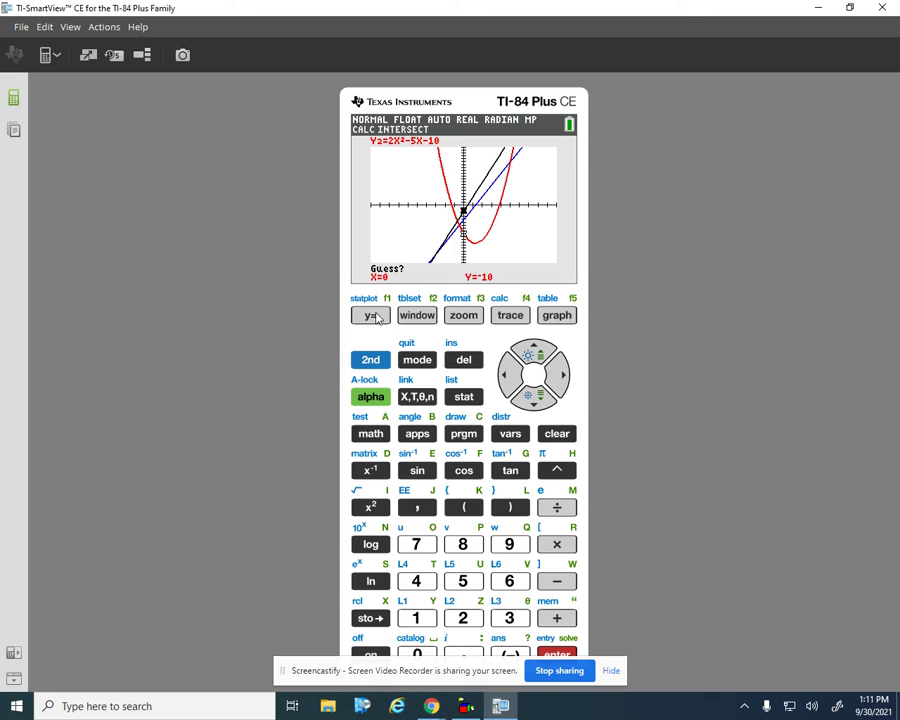
# - Clear the Y3 = 5X-2 equation so only Y1 and Y2 remain, then activate 2nd
pyautogui.press('F1')
pyautogui.click(538, 395)
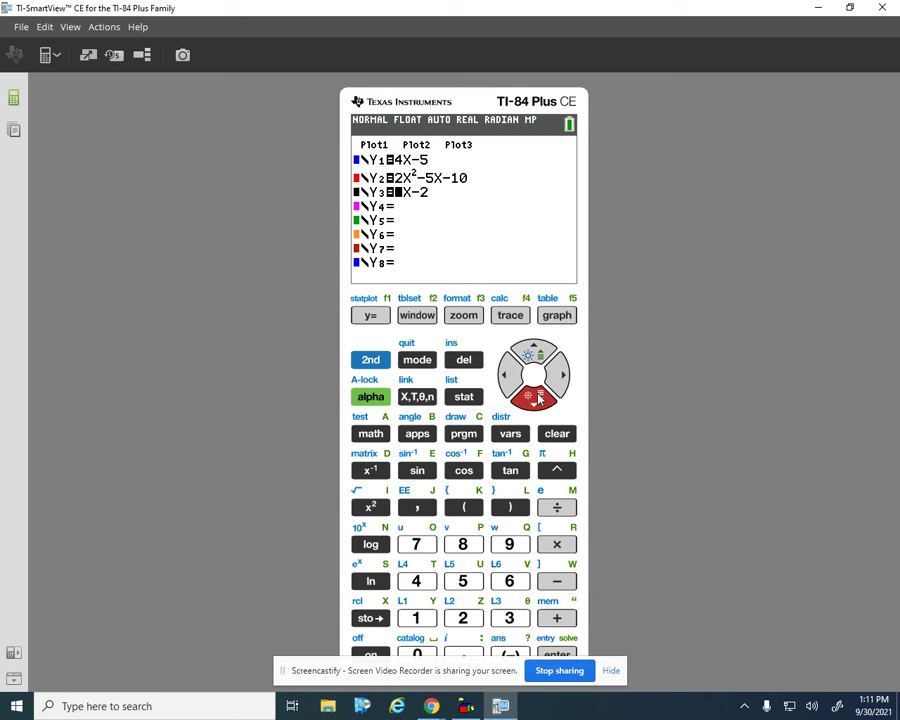
pyautogui.click(556, 433)
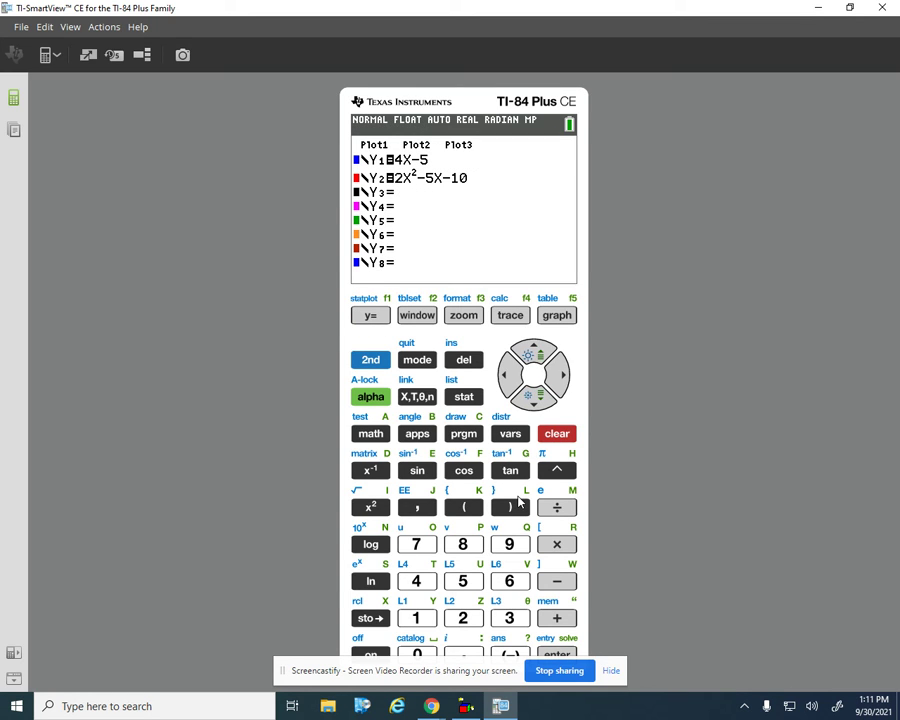
pyautogui.click(368, 362)
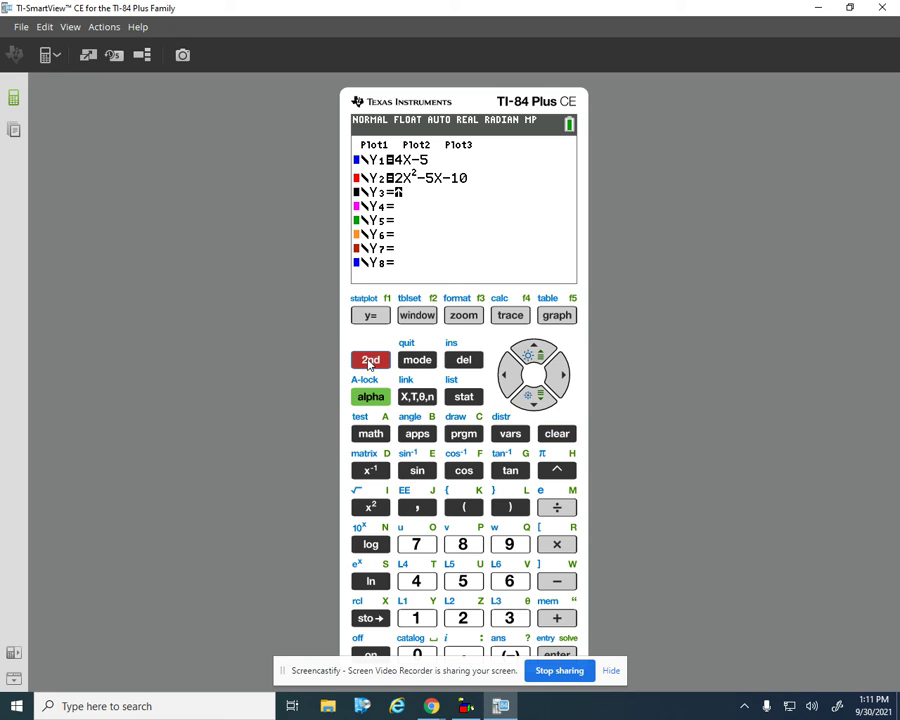
# - Choose intersect and accept Y1 = 4X-5 and the parabola as the two curves
pyautogui.click(510, 315)
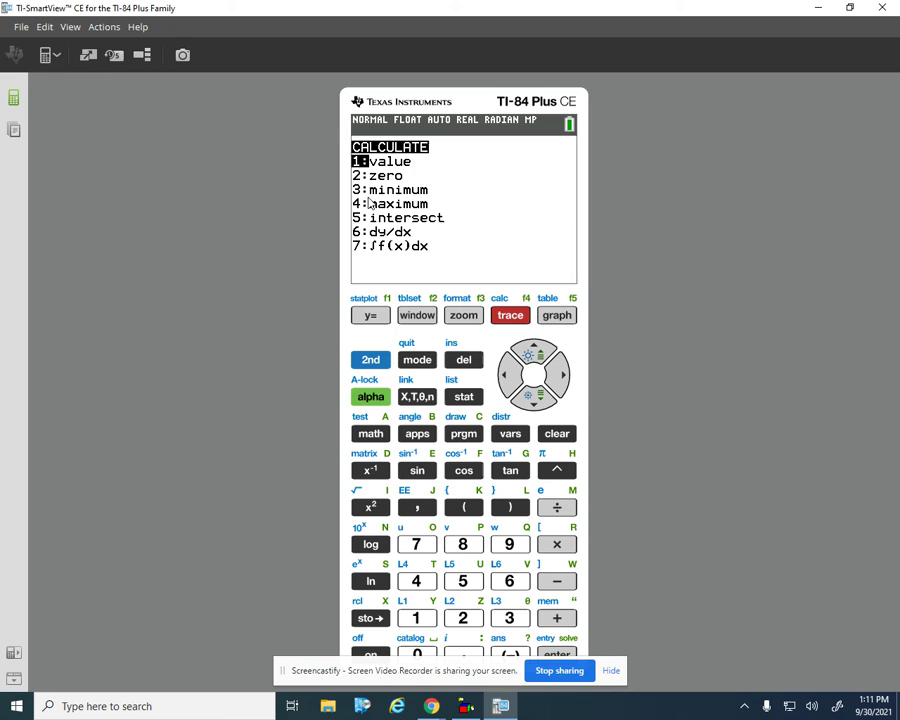
pyautogui.click(463, 581)
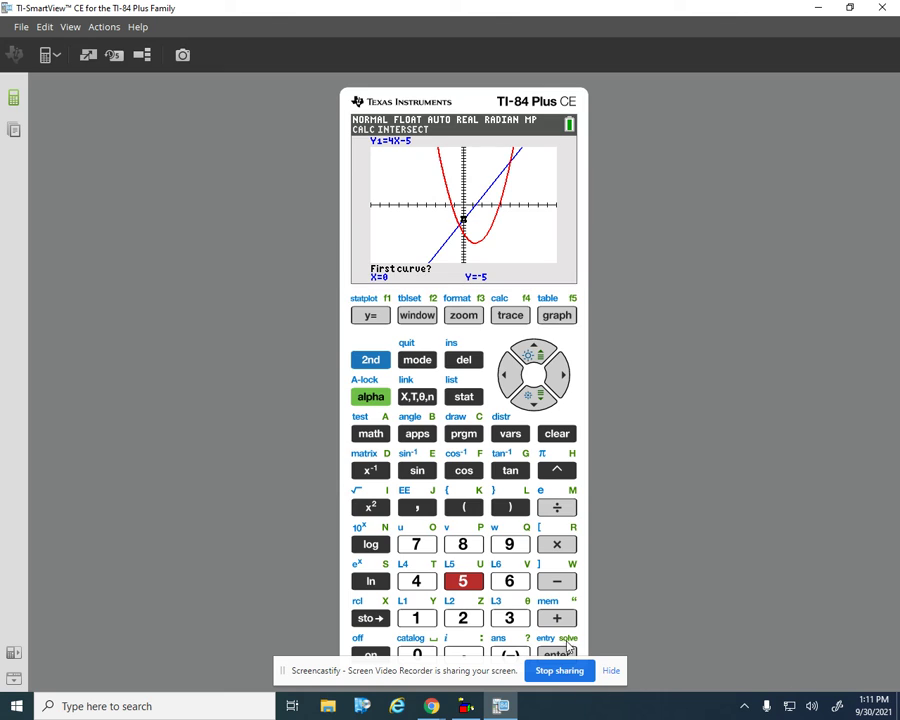
pyautogui.click(565, 655)
pyautogui.click(565, 655)
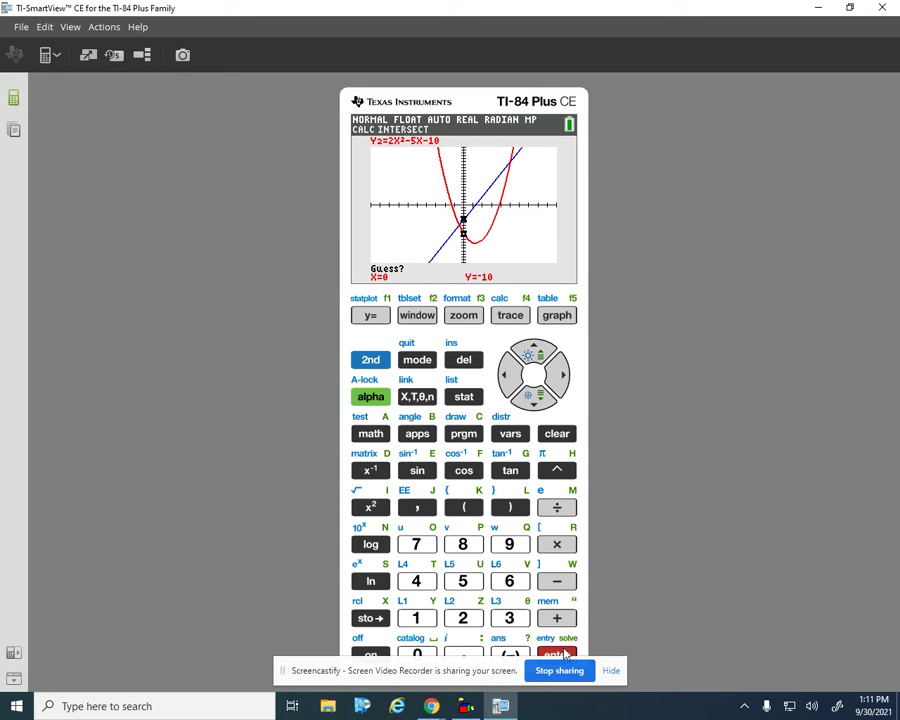
# - Move the guess right to the upper crossing and compute the intersection X=5, Y=15
pyautogui.click(562, 378)
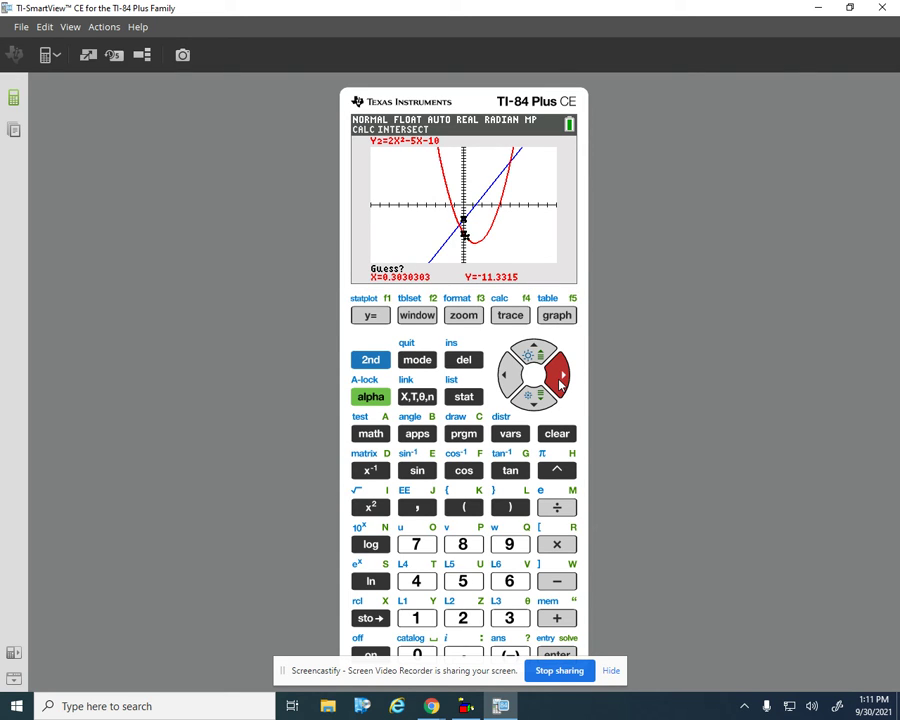
pyautogui.click(562, 378)
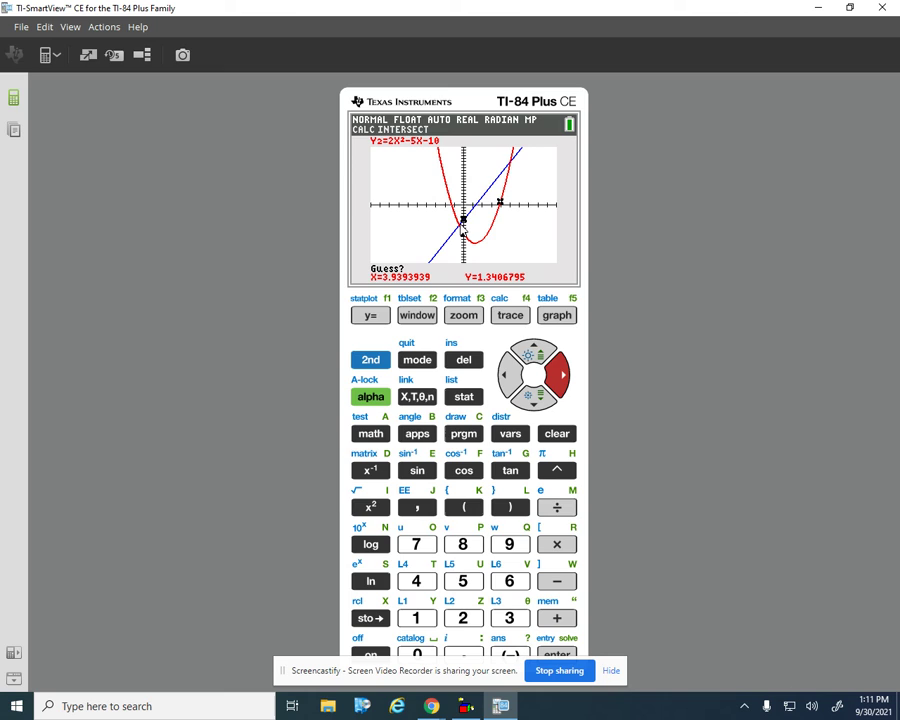
pyautogui.click(557, 372)
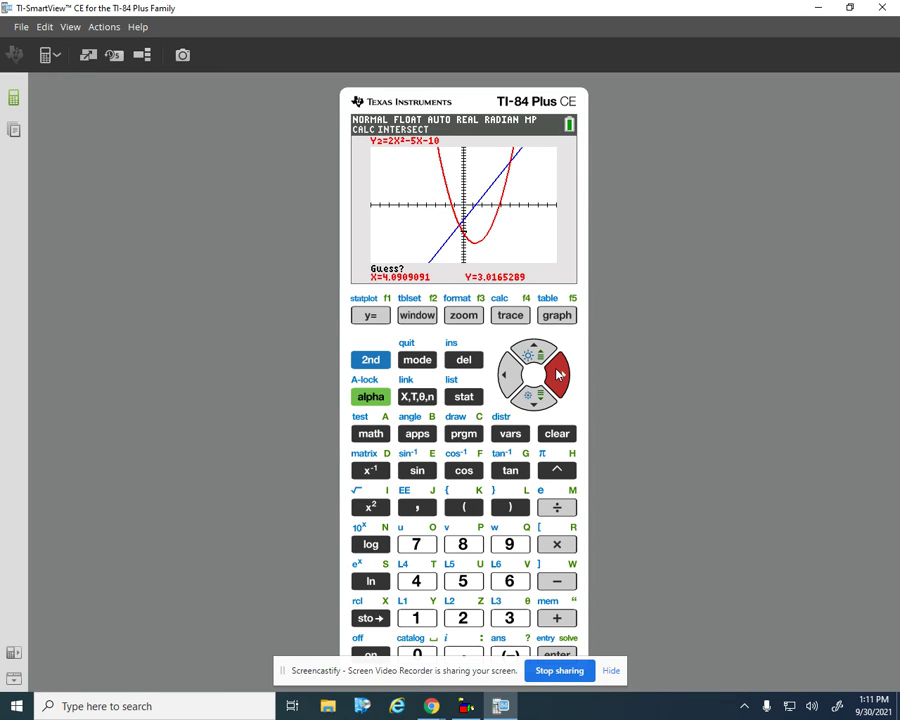
pyautogui.click(558, 374)
pyautogui.click(558, 374)
pyautogui.click(558, 374)
pyautogui.click(558, 374)
pyautogui.click(558, 374)
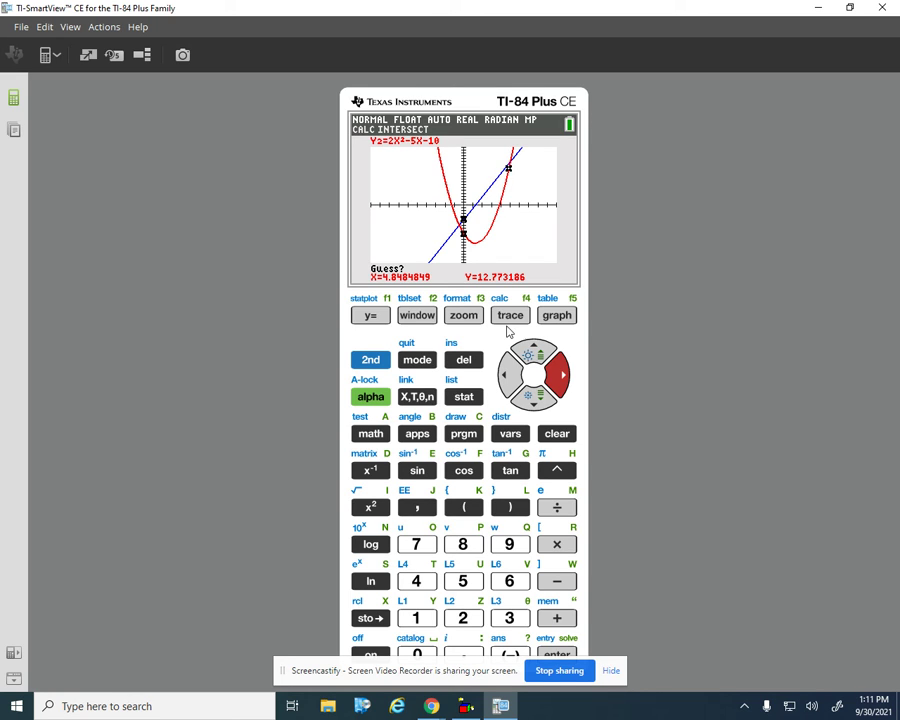
pyautogui.press('Return')
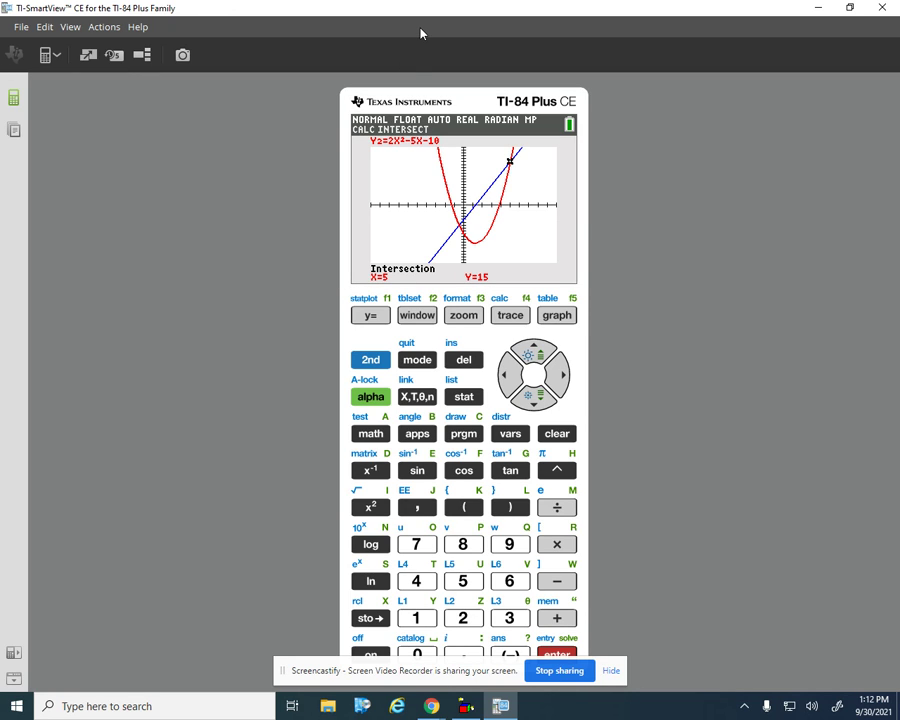
# - Clear the old Y1 and Y2 equations from the function list
pyautogui.press('F1')
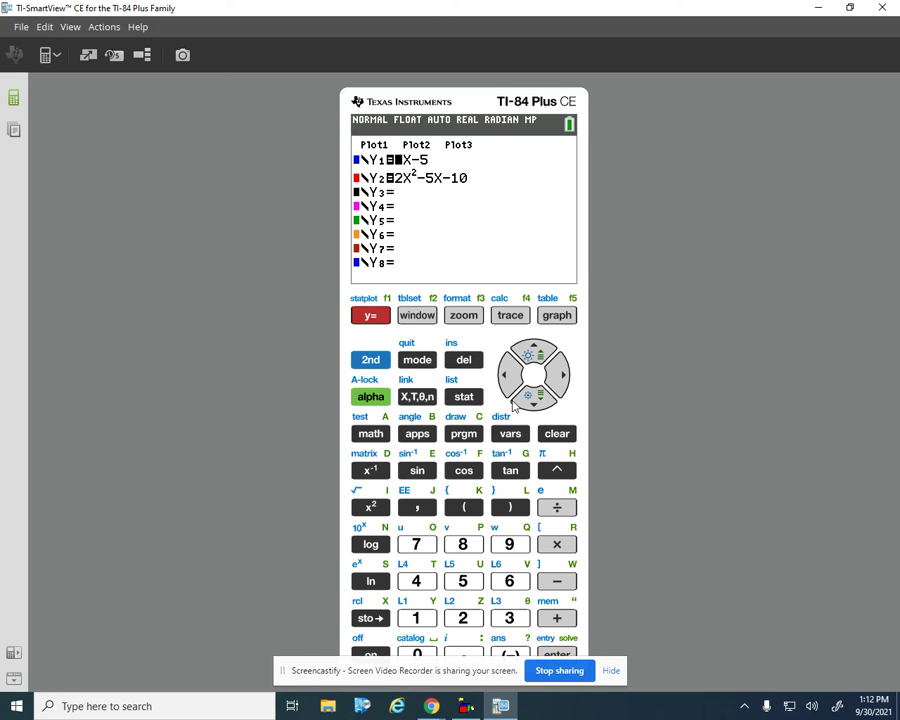
pyautogui.click(557, 432)
pyautogui.press('Down')
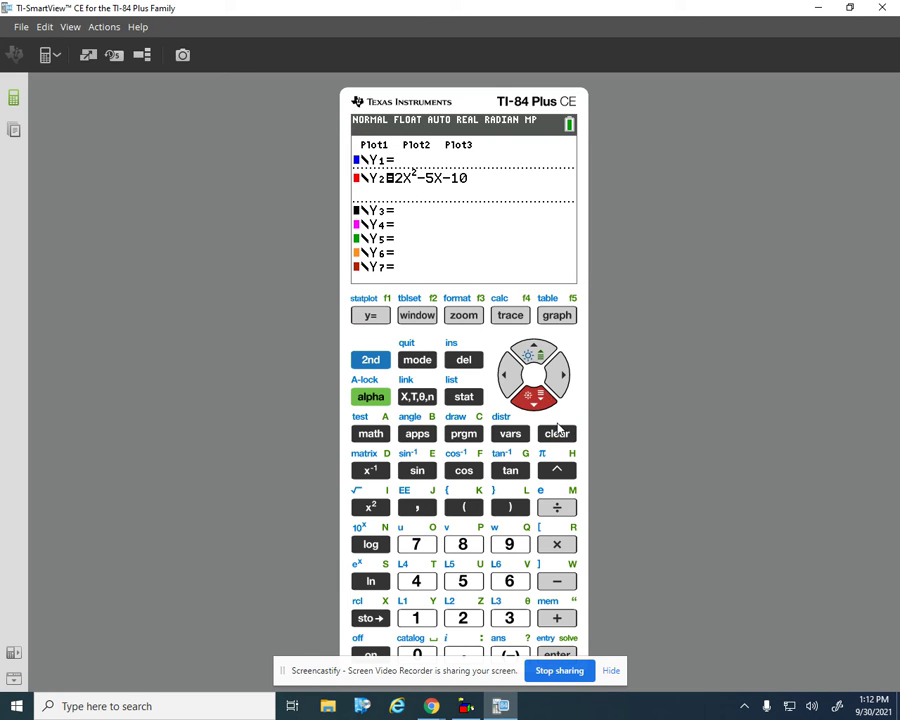
pyautogui.click(558, 430)
pyautogui.press('Up')
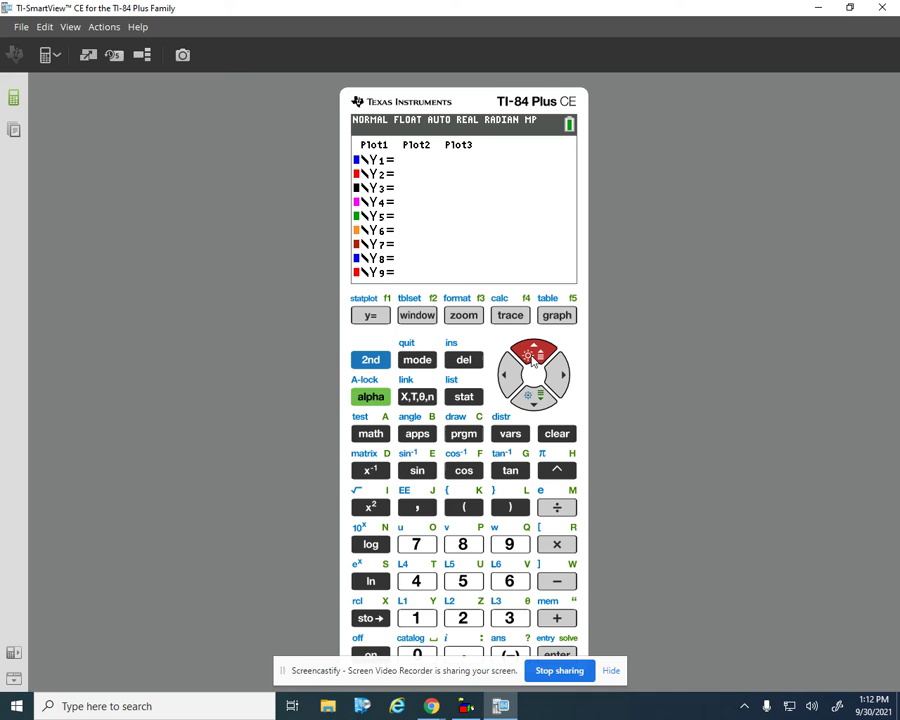
# - Enter Y1 = 2^X and Y2 = -3X+8
pyautogui.click(470, 619)
pyautogui.click(556, 469)
pyautogui.click(426, 398)
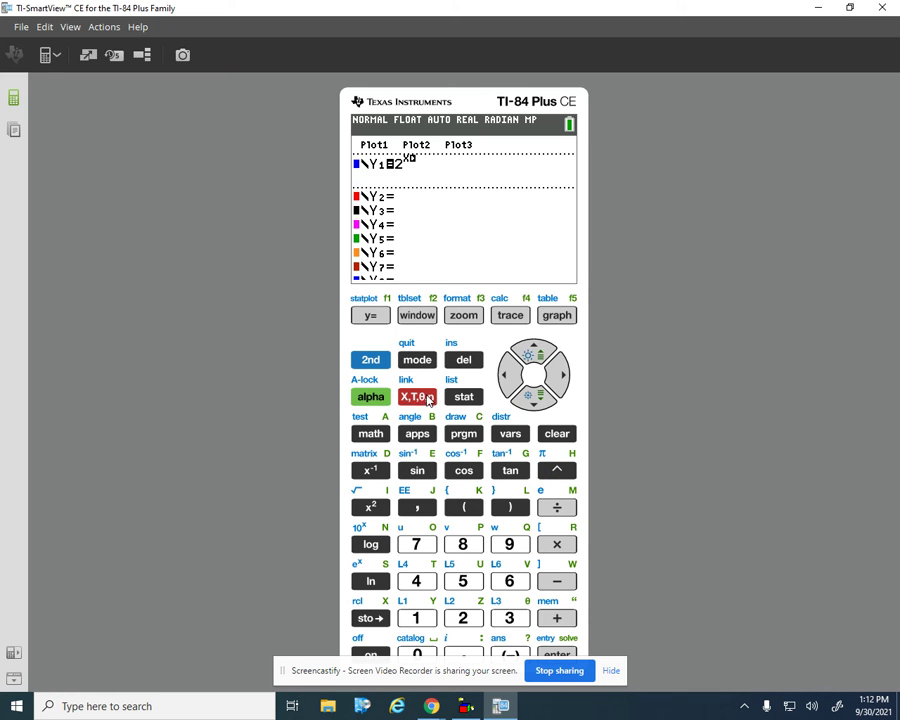
pyautogui.click(534, 395)
pyautogui.click(510, 652)
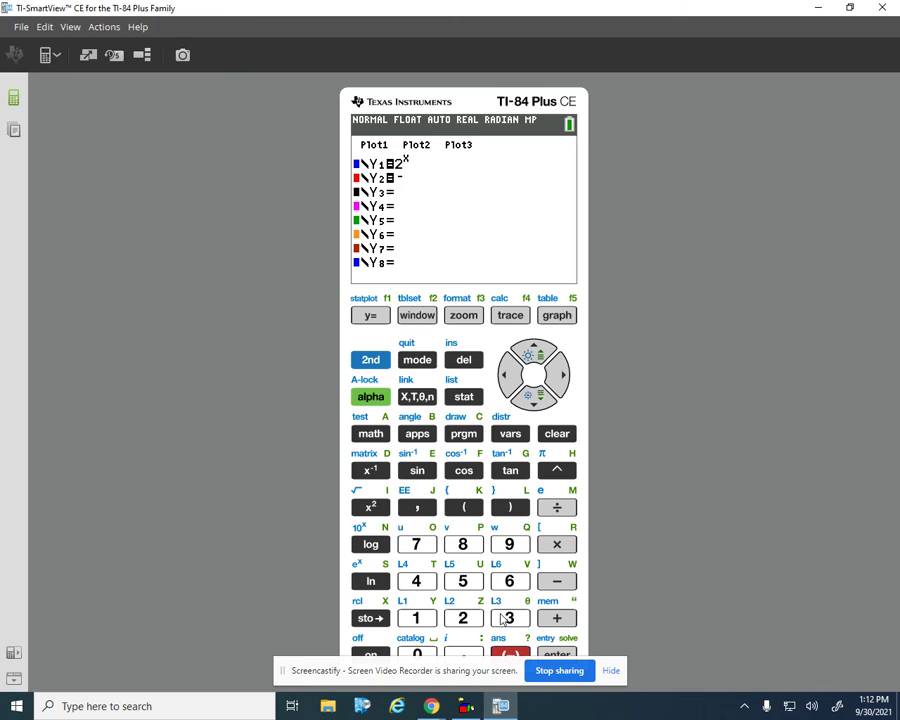
pyautogui.click(503, 618)
pyautogui.press('x')
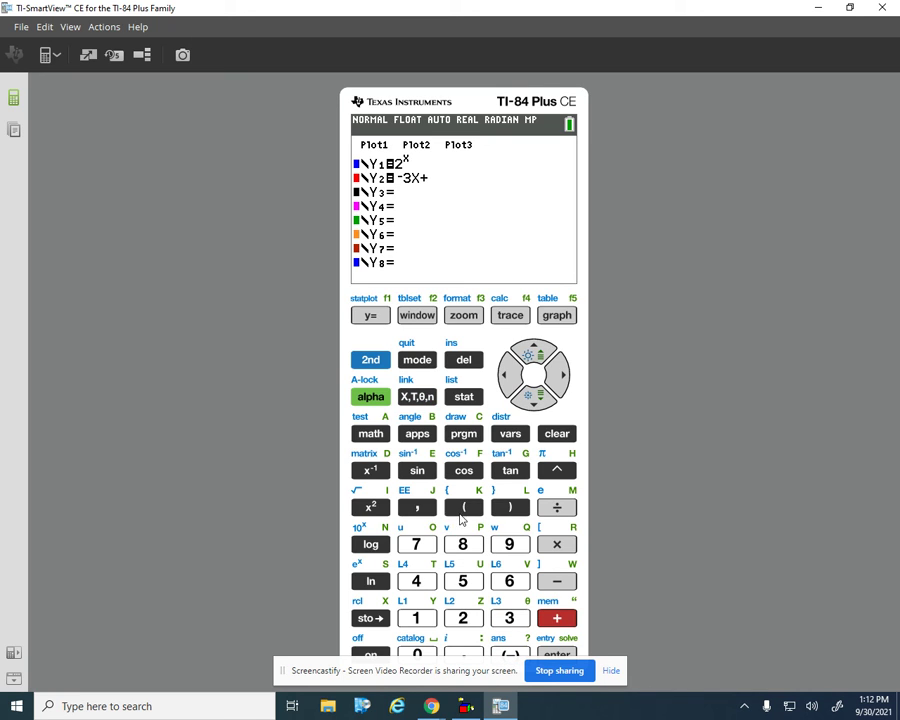
pyautogui.click(465, 546)
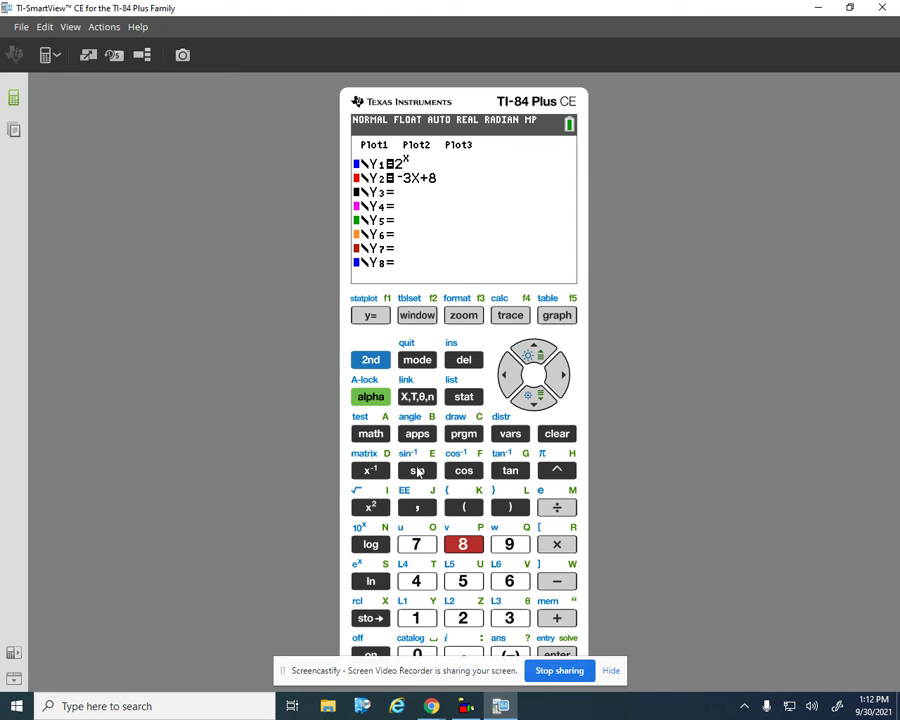
pyautogui.click(454, 315)
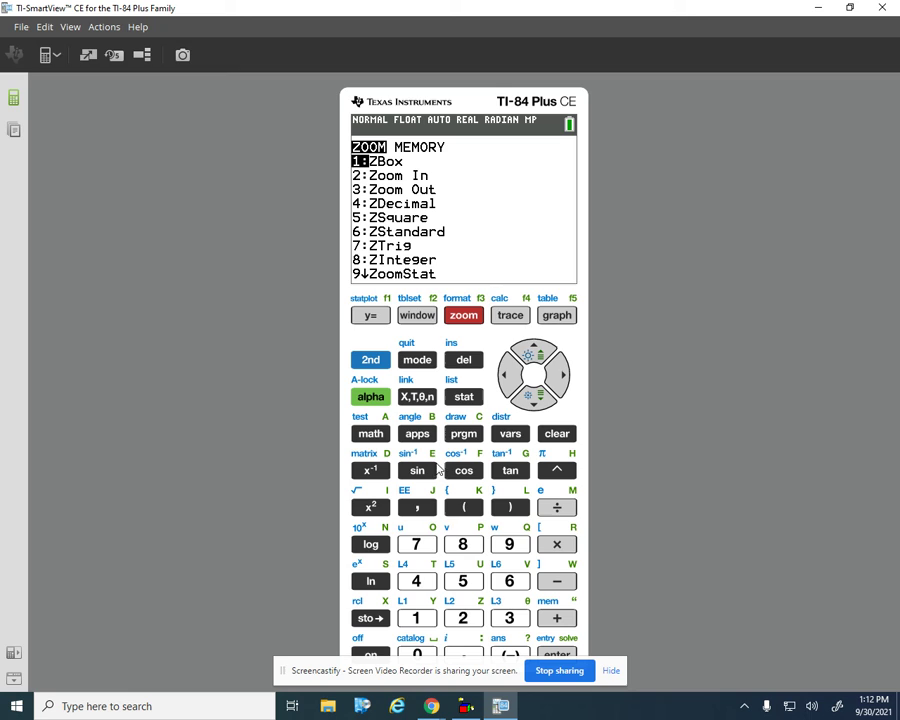
# - Graph 2^X and -3X+8 using ZStandard (zoom option 6)
pyautogui.click(507, 583)
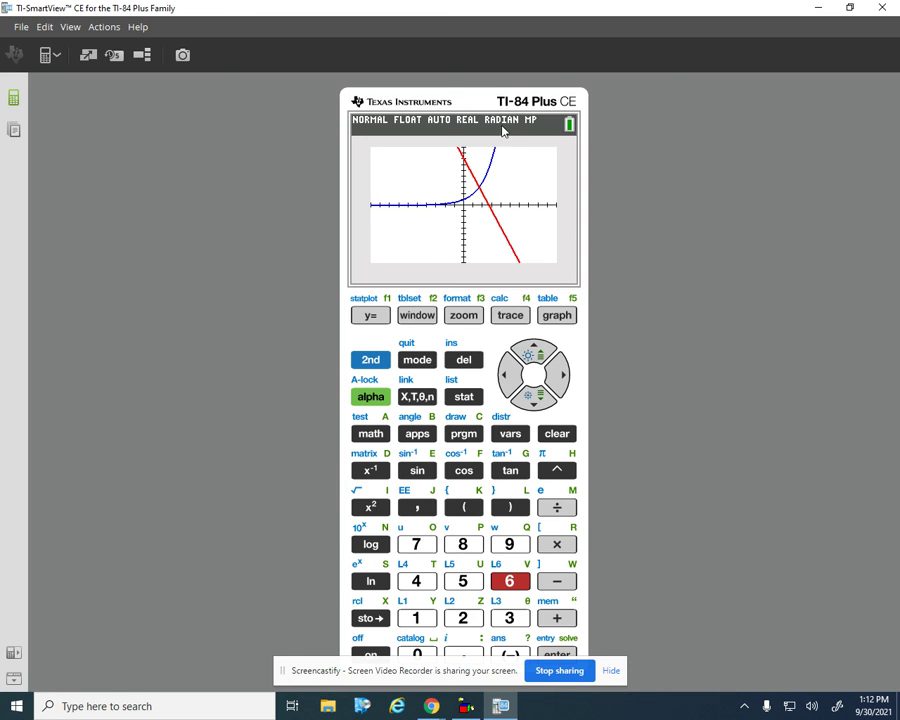
pyautogui.click(368, 360)
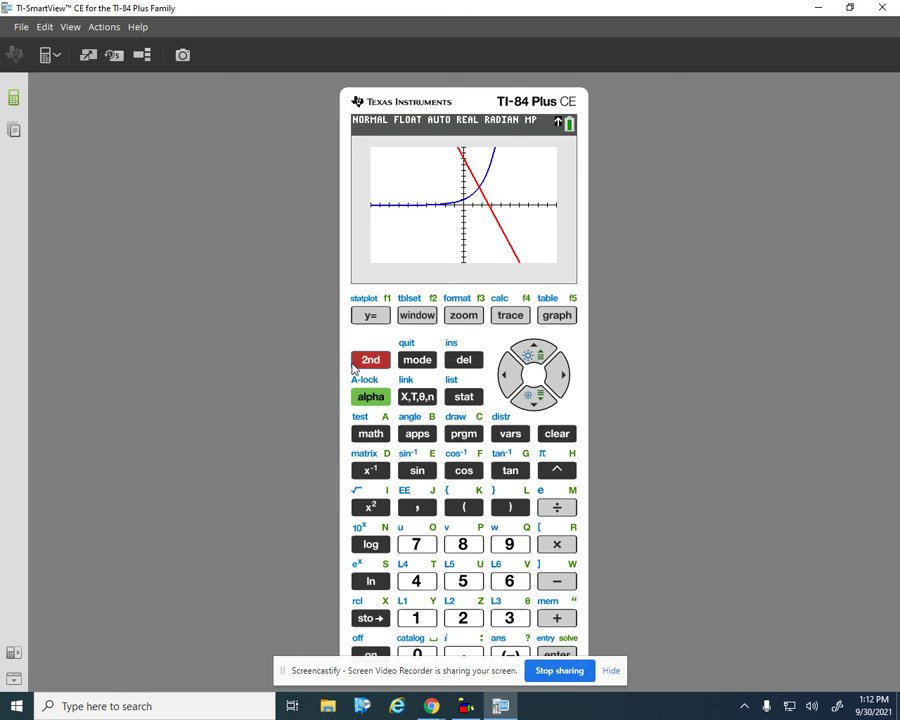
# - Run intersect on 2^X and -3X+8, getting X=1.6328888, Y=3.1013337
pyautogui.click(510, 315)
pyautogui.click(462, 582)
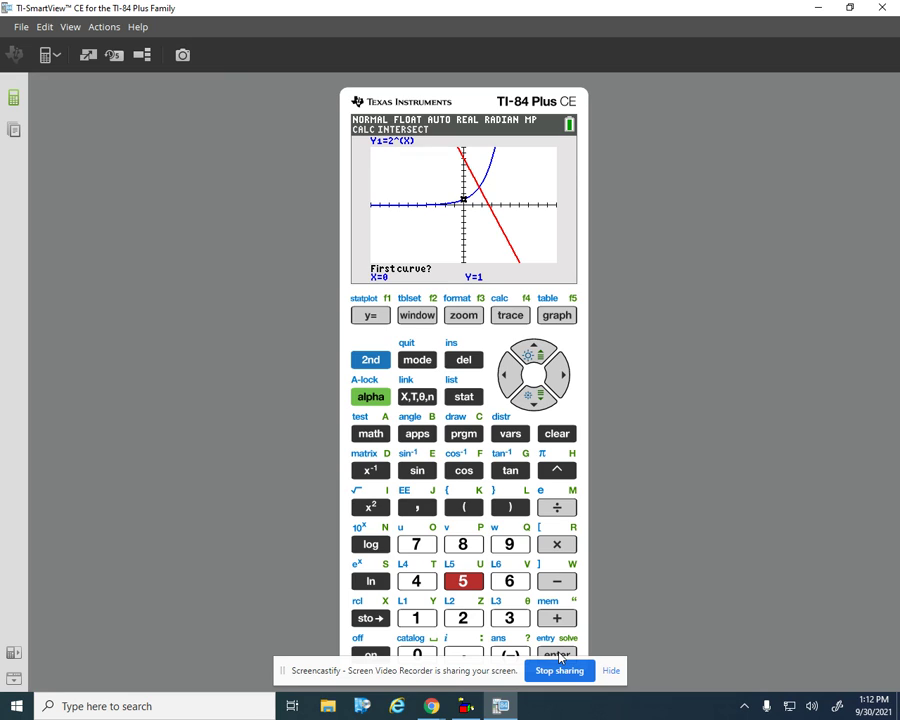
pyautogui.click(559, 655)
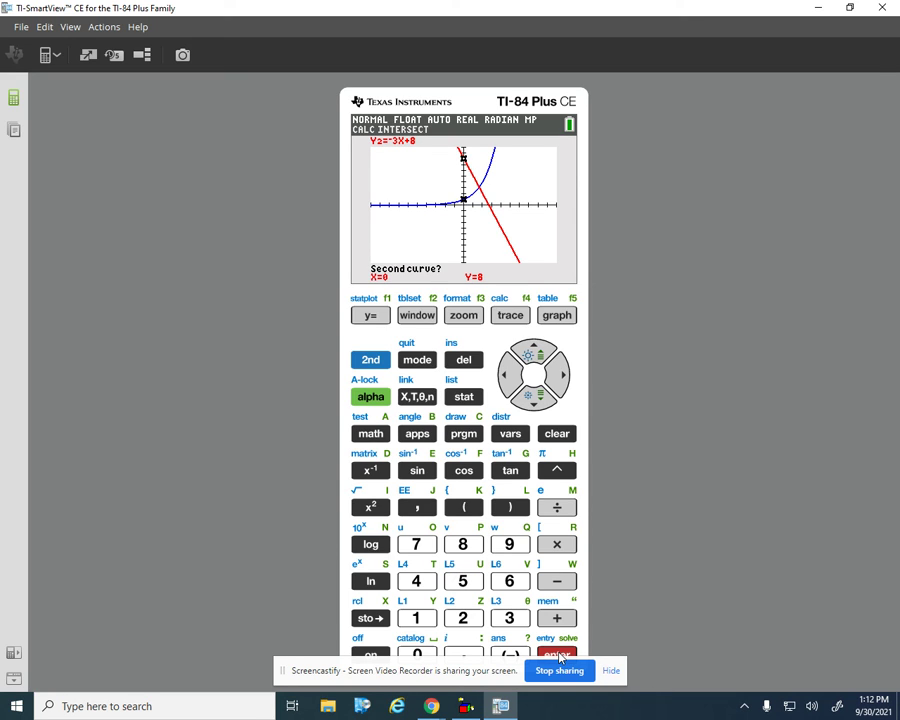
pyautogui.click(559, 655)
pyautogui.click(553, 384)
pyautogui.moveTo(553, 384); pyautogui.dragTo(553, 384)
pyautogui.press('Return')
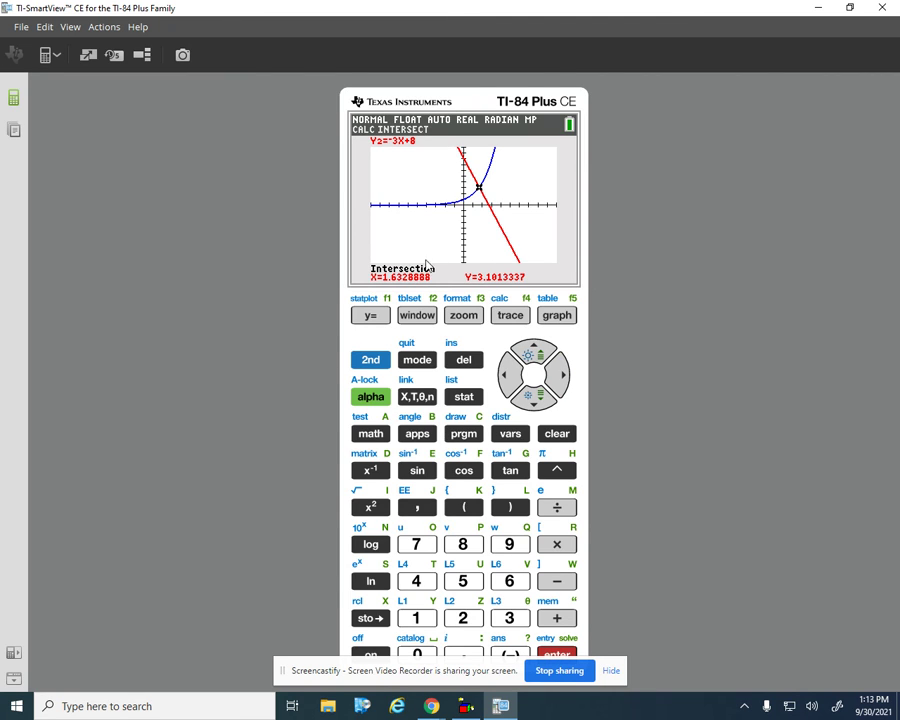